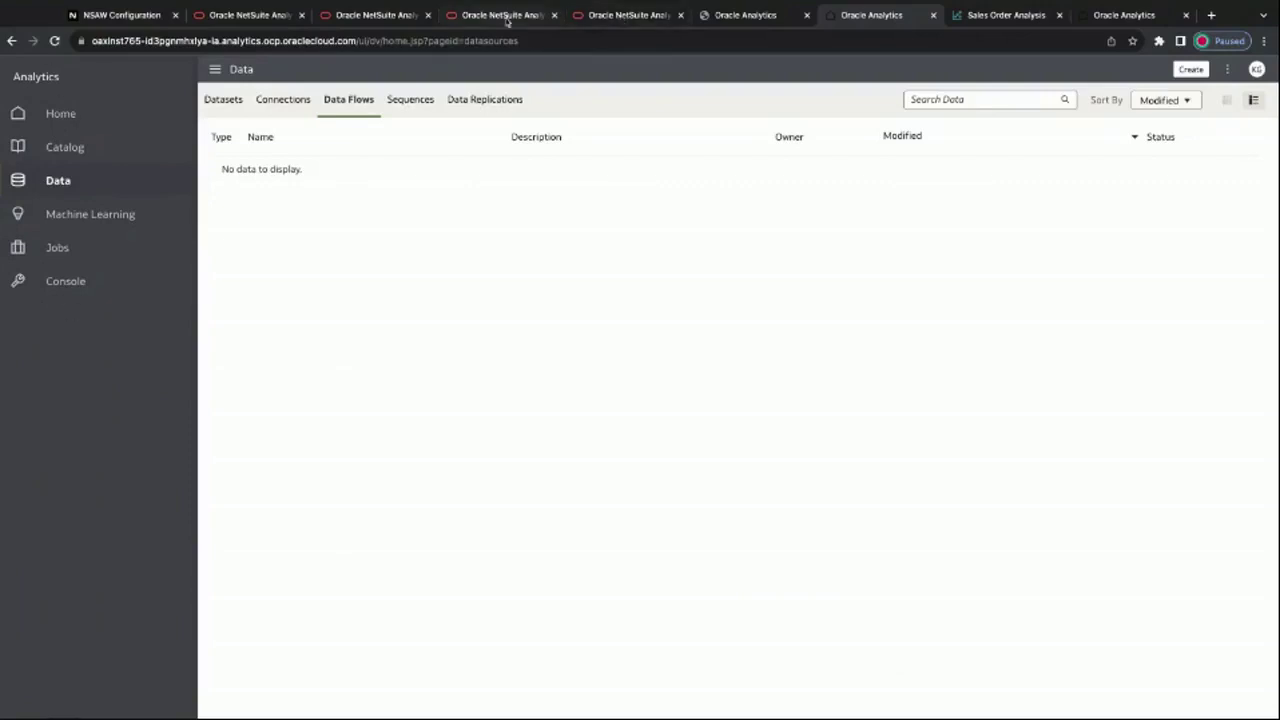
Step: Check the NSAW home, shared catalog and Data Flows tabs, then go to Oracle Analytics Home
left_click(605, 15)
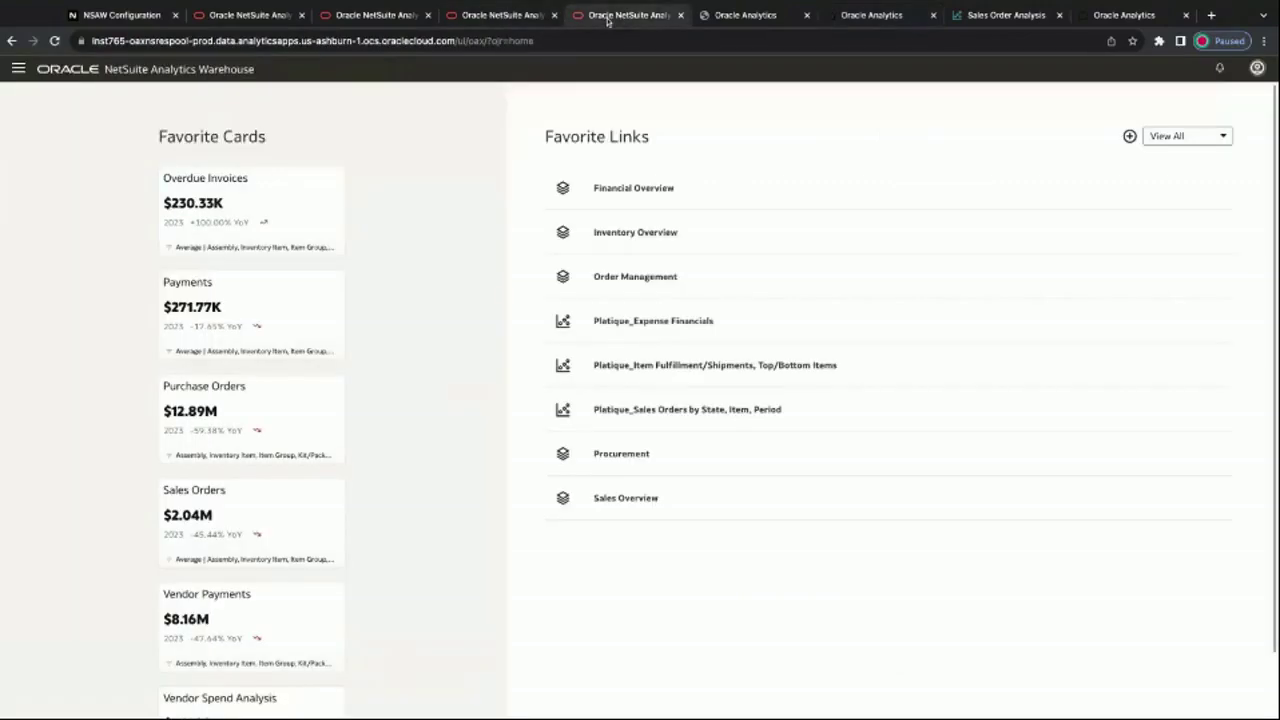
left_click(18, 68)
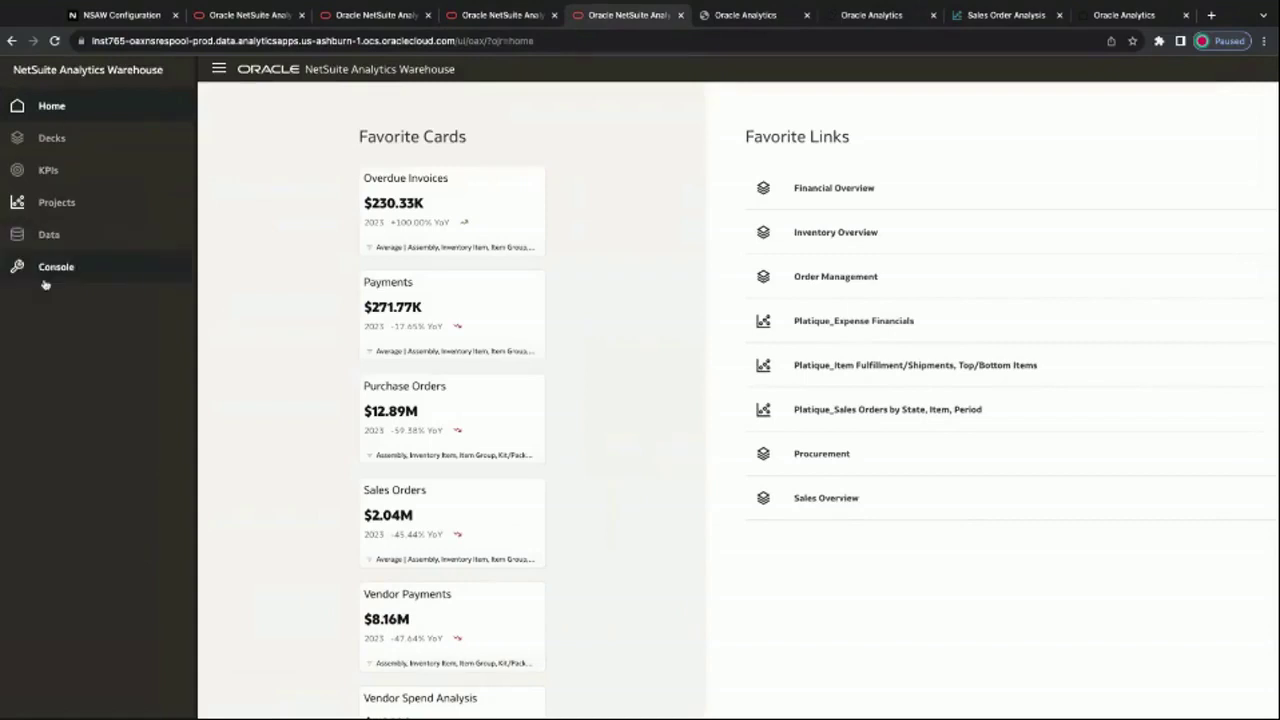
left_click(740, 17)
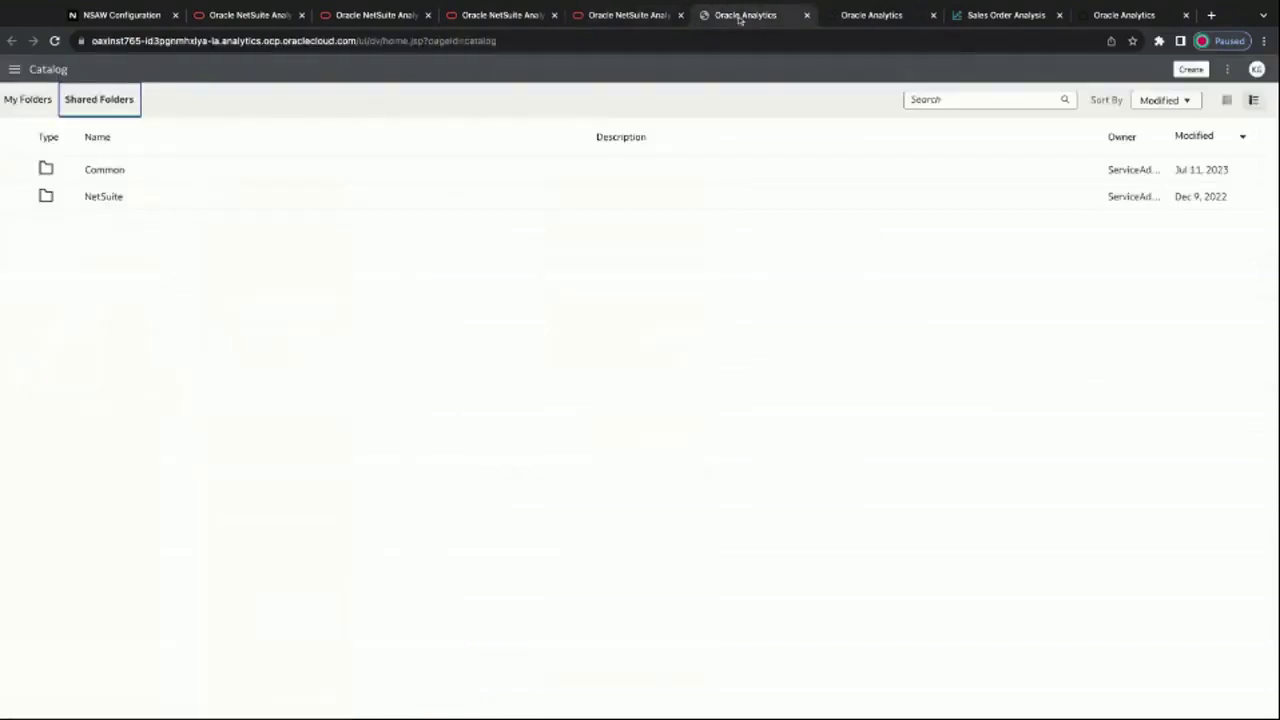
left_click(862, 15)
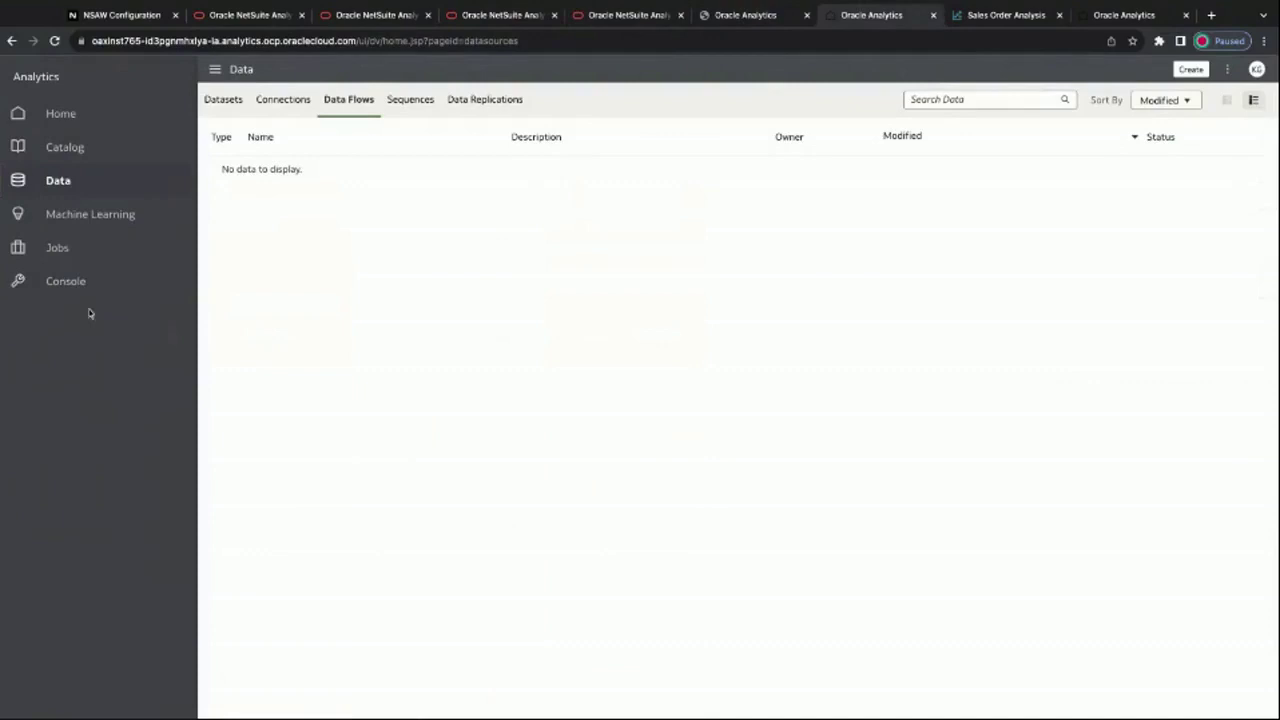
left_click(57, 118)
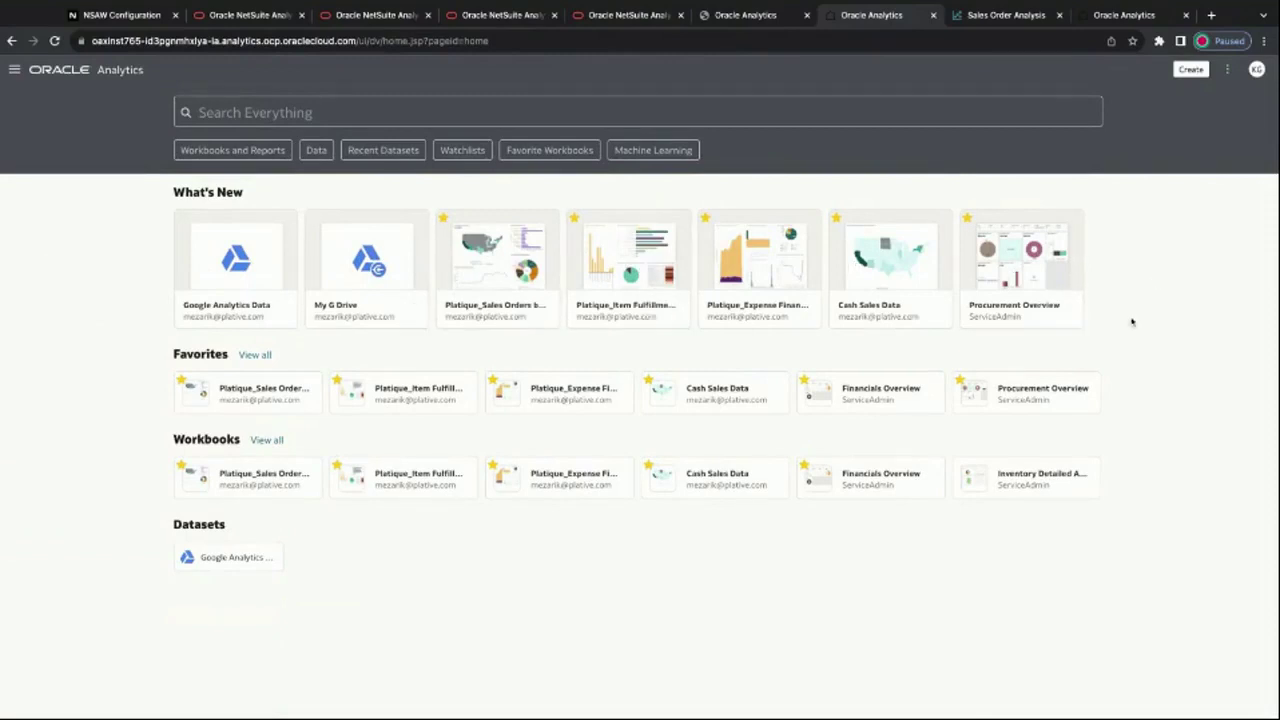
Step: Show all workbooks and scroll down through the grid of prebuilt workbooks
left_click(265, 441)
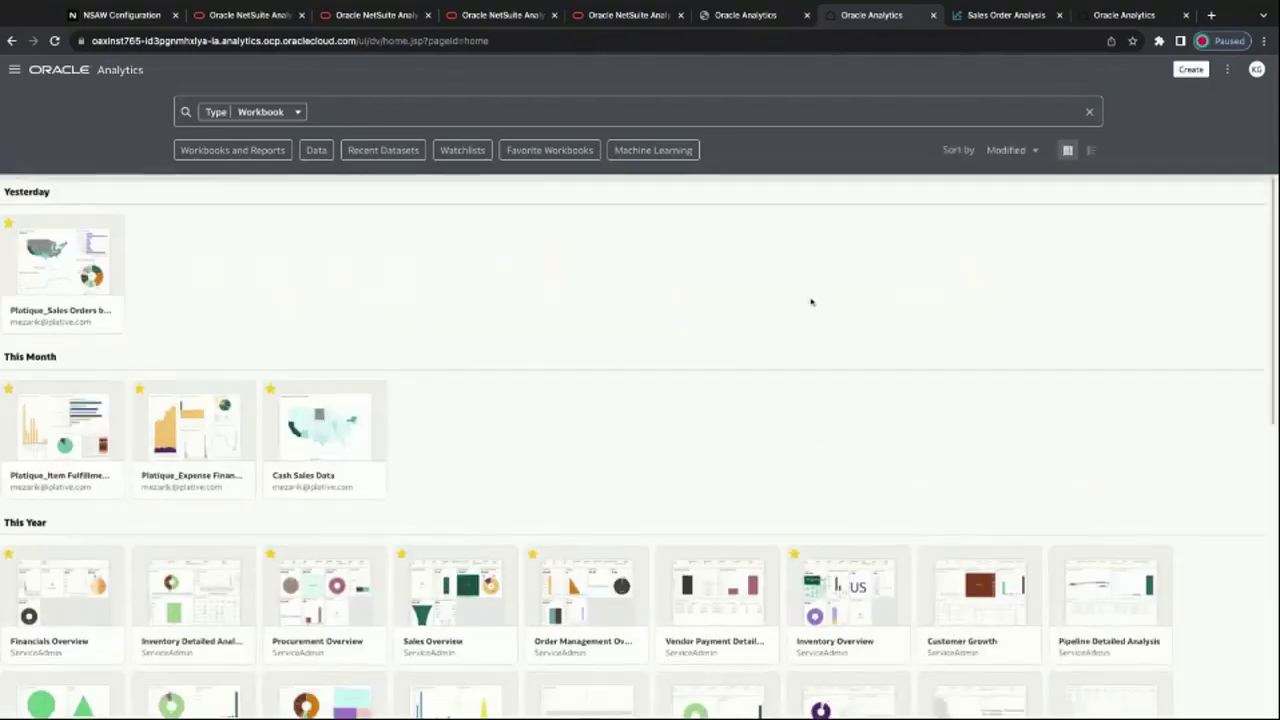
scroll(991, 320, "down", 3)
scroll(1200, 348, "down", 2)
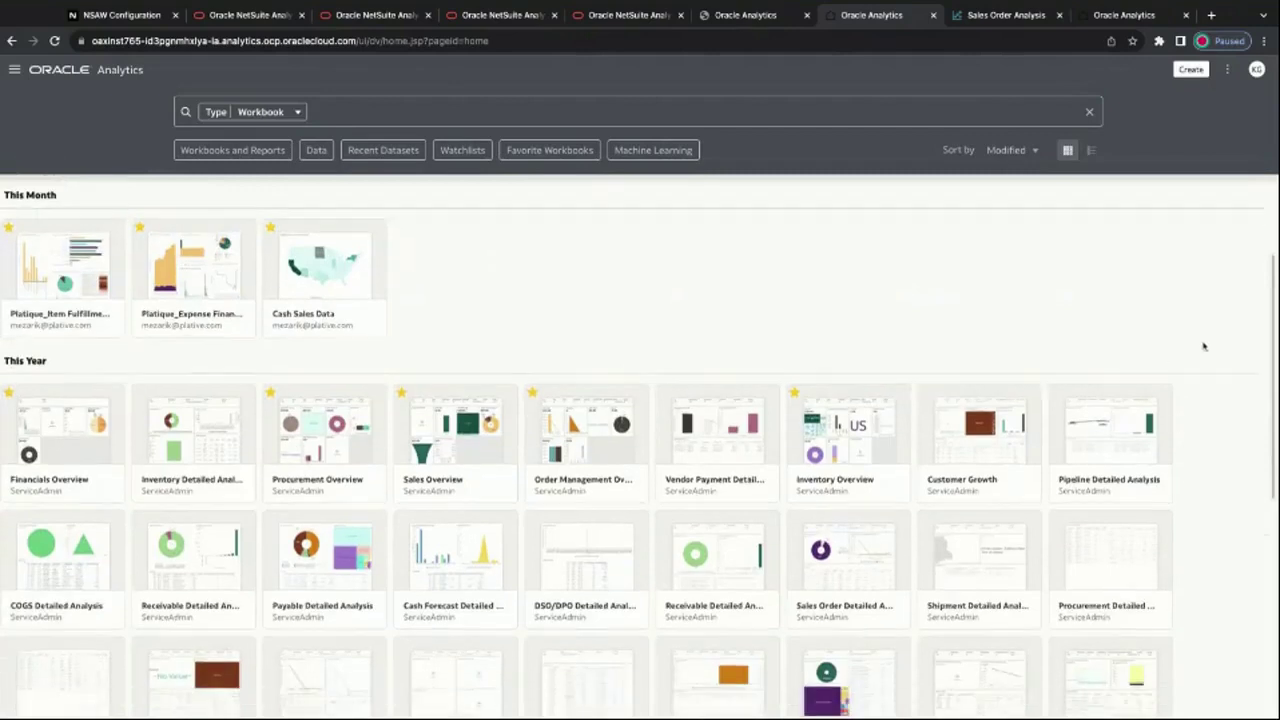
scroll(1211, 349, "down", 1)
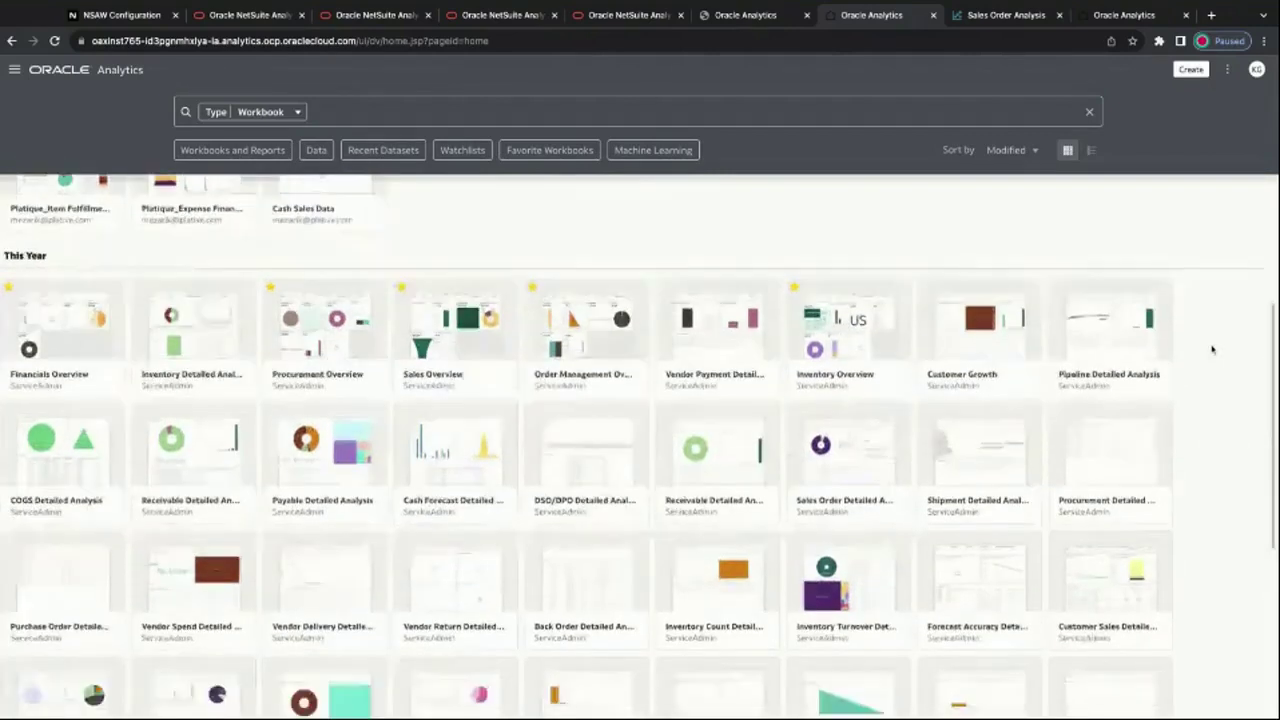
scroll(1193, 416, "down", 1)
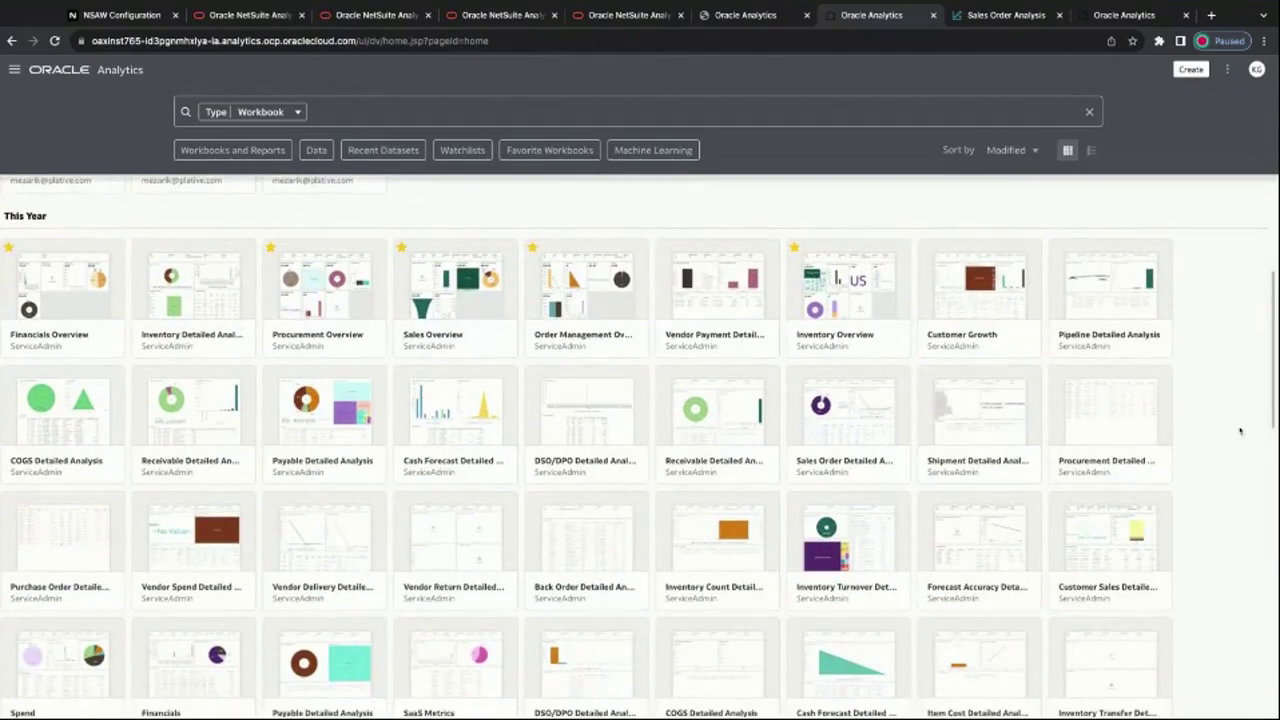
scroll(1239, 432, "down", 1)
scroll(1238, 432, "down", 1)
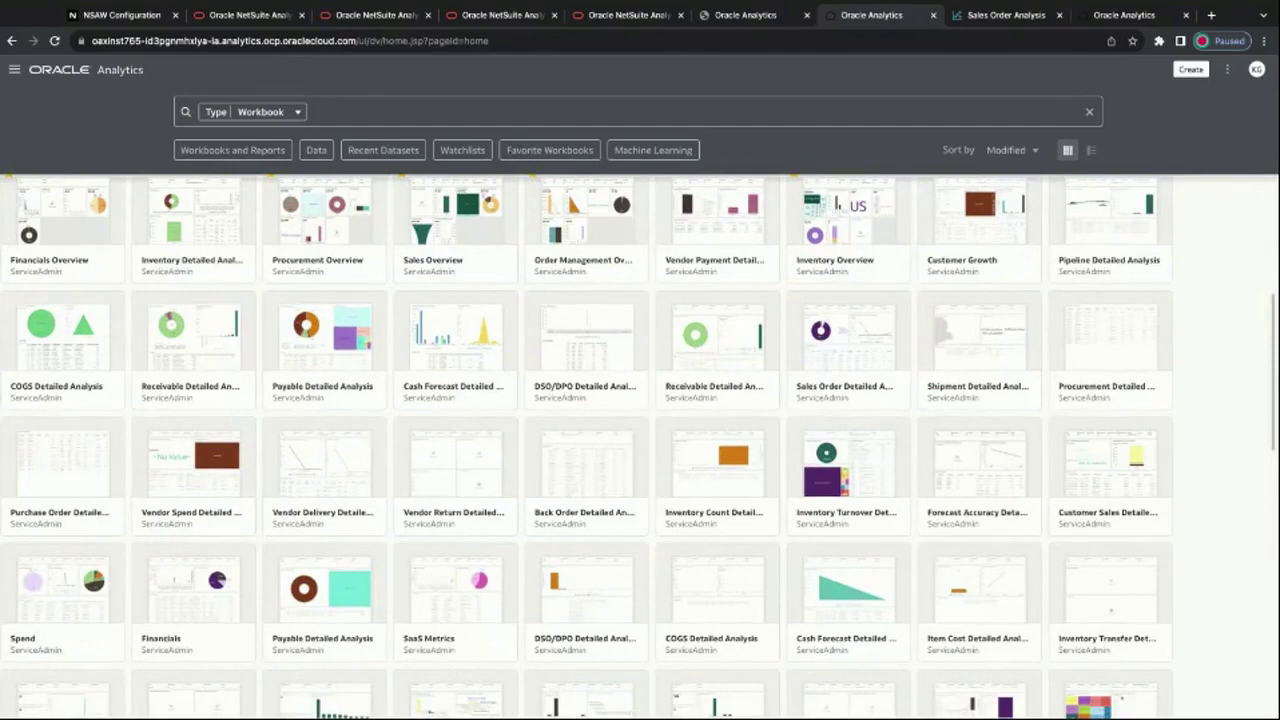
scroll(587, 447, "down", 1)
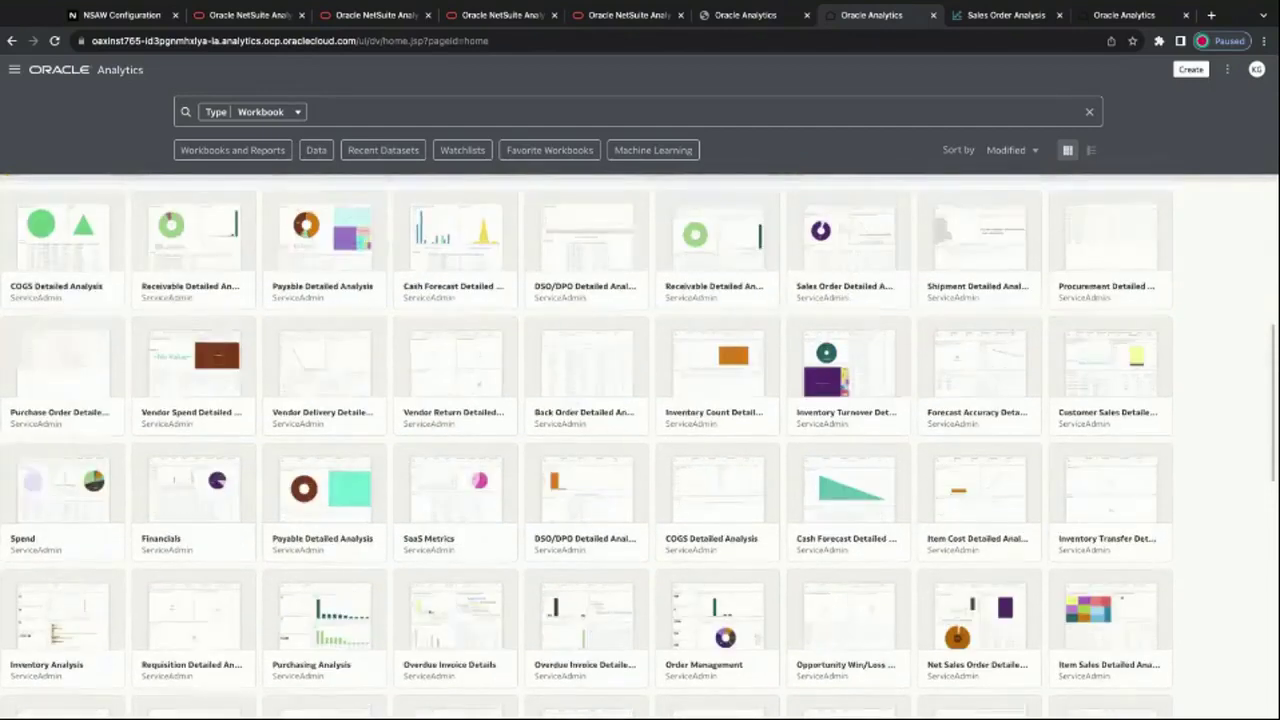
scroll(1130, 472, "down", 1)
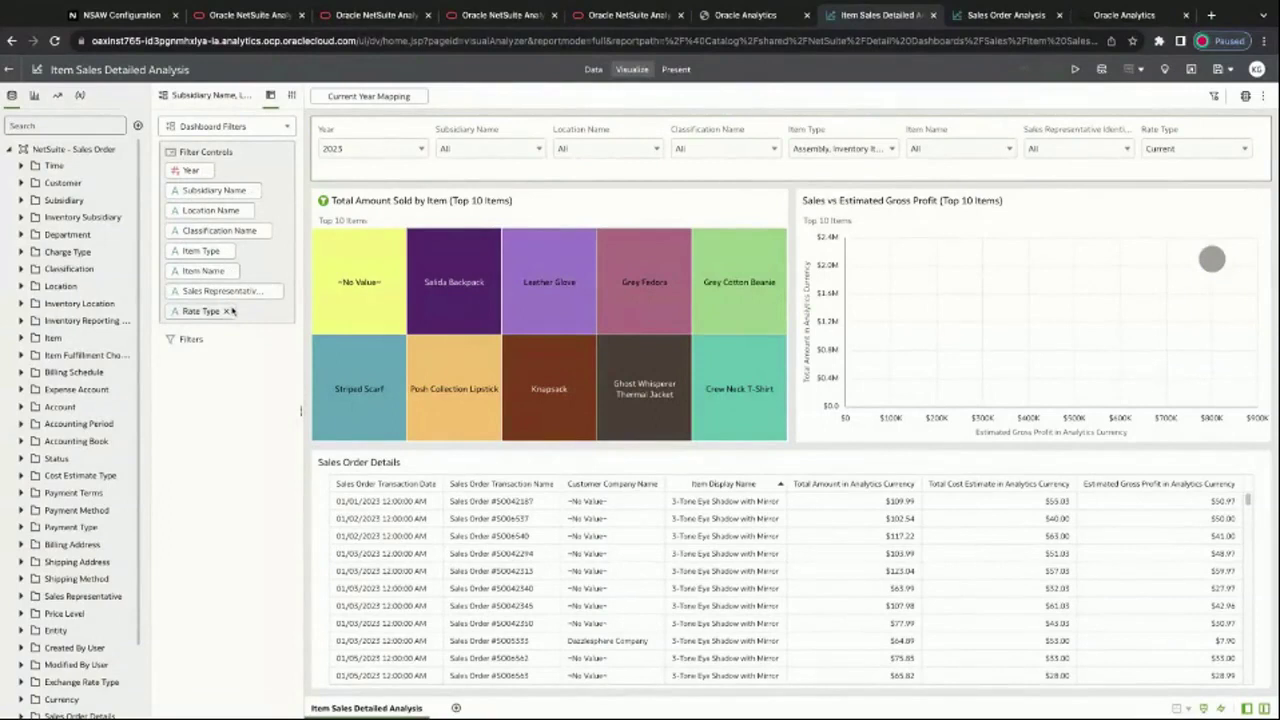
Step: Collapse the NetSuite - Sales Order data tree in the Data panel
left_click(9, 149)
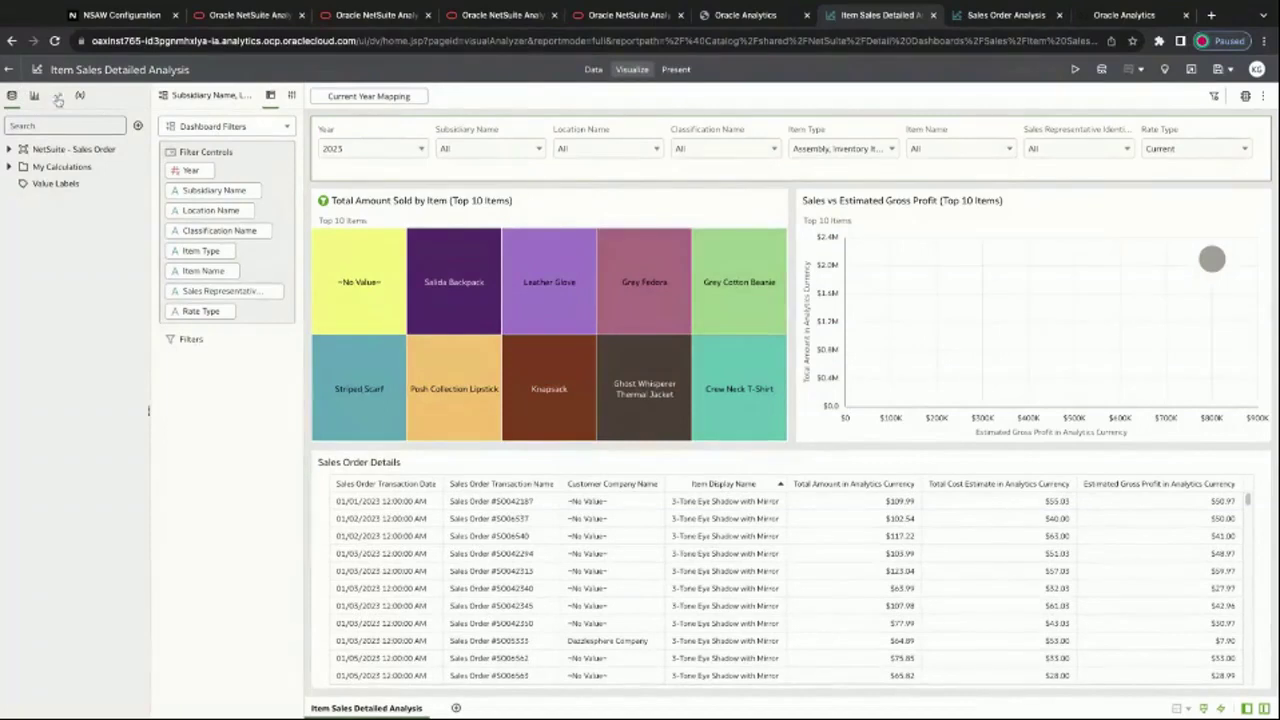
Step: Browse the list of available visualization types in the left panel
left_click(34, 95)
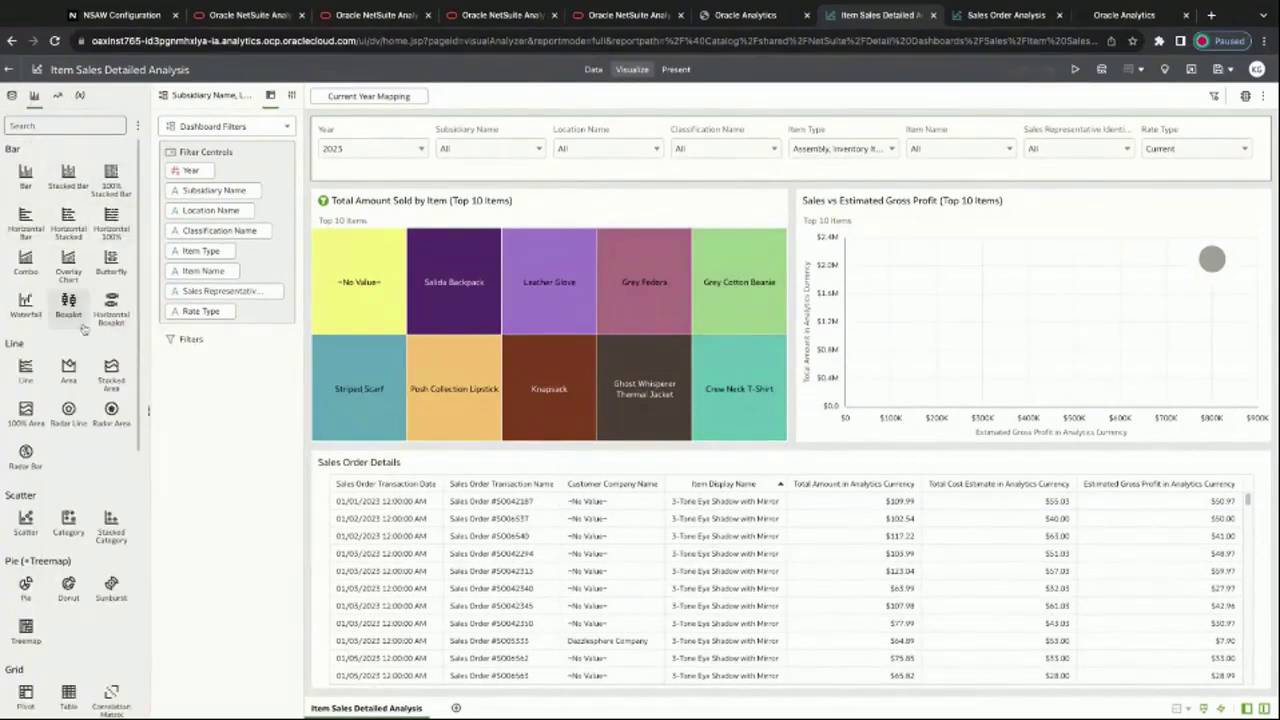
scroll(84, 400, "down", 1)
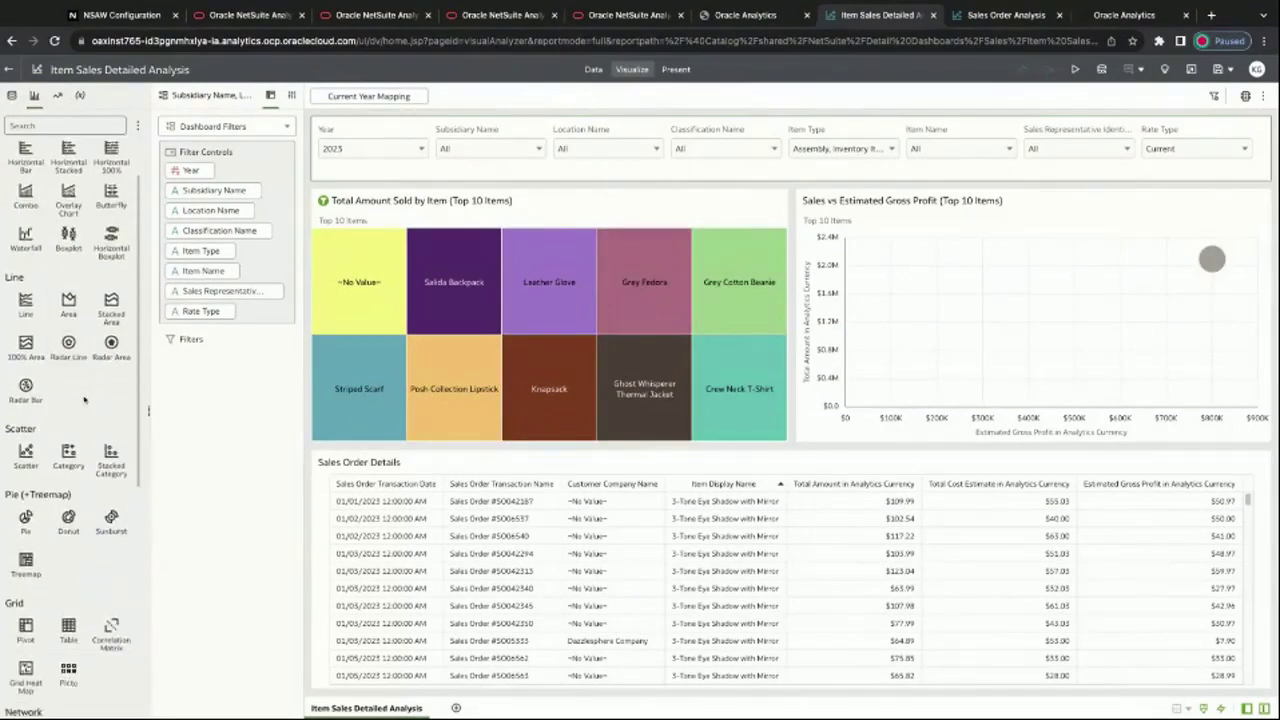
scroll(84, 400, "down", 3)
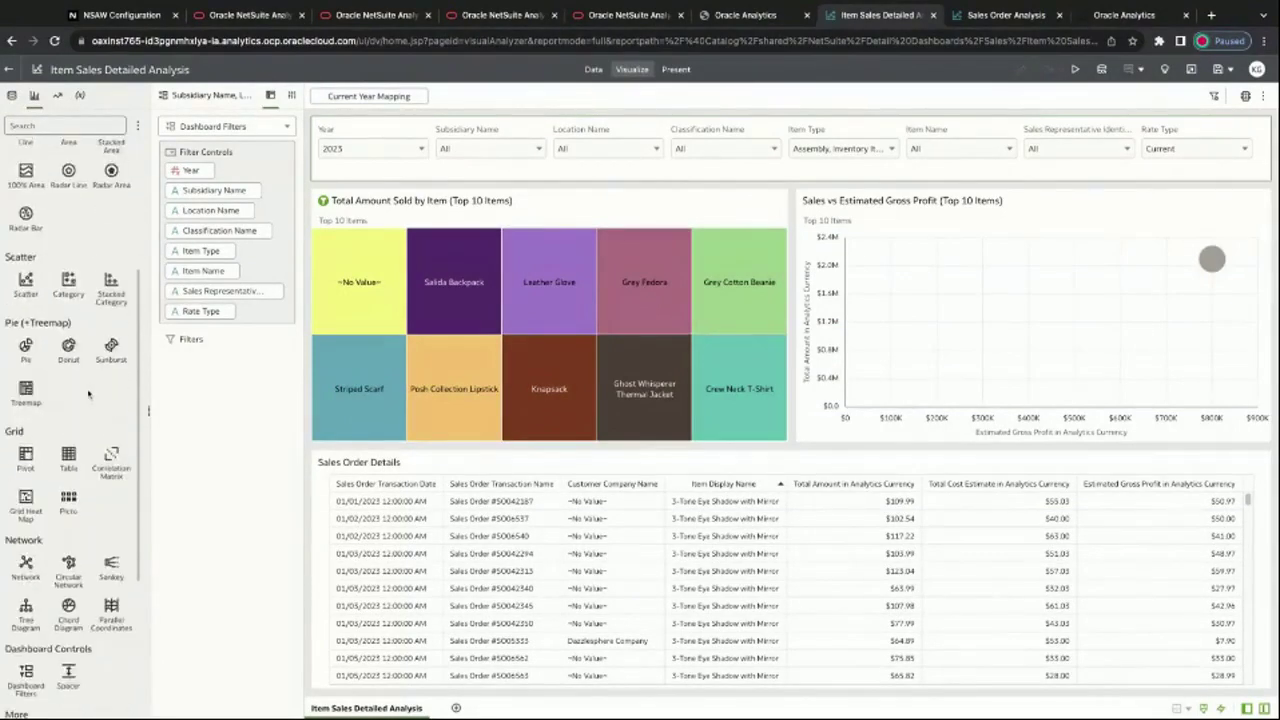
scroll(88, 395, "down", 3)
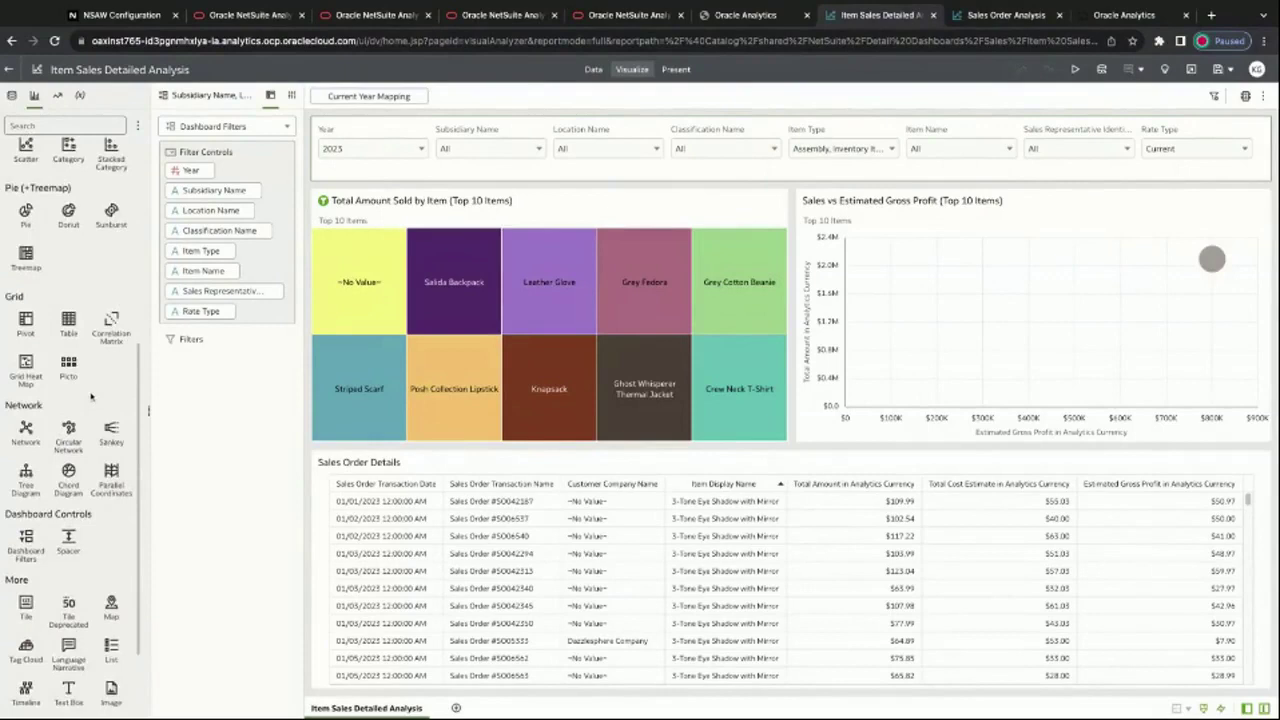
scroll(95, 405, "down", 2)
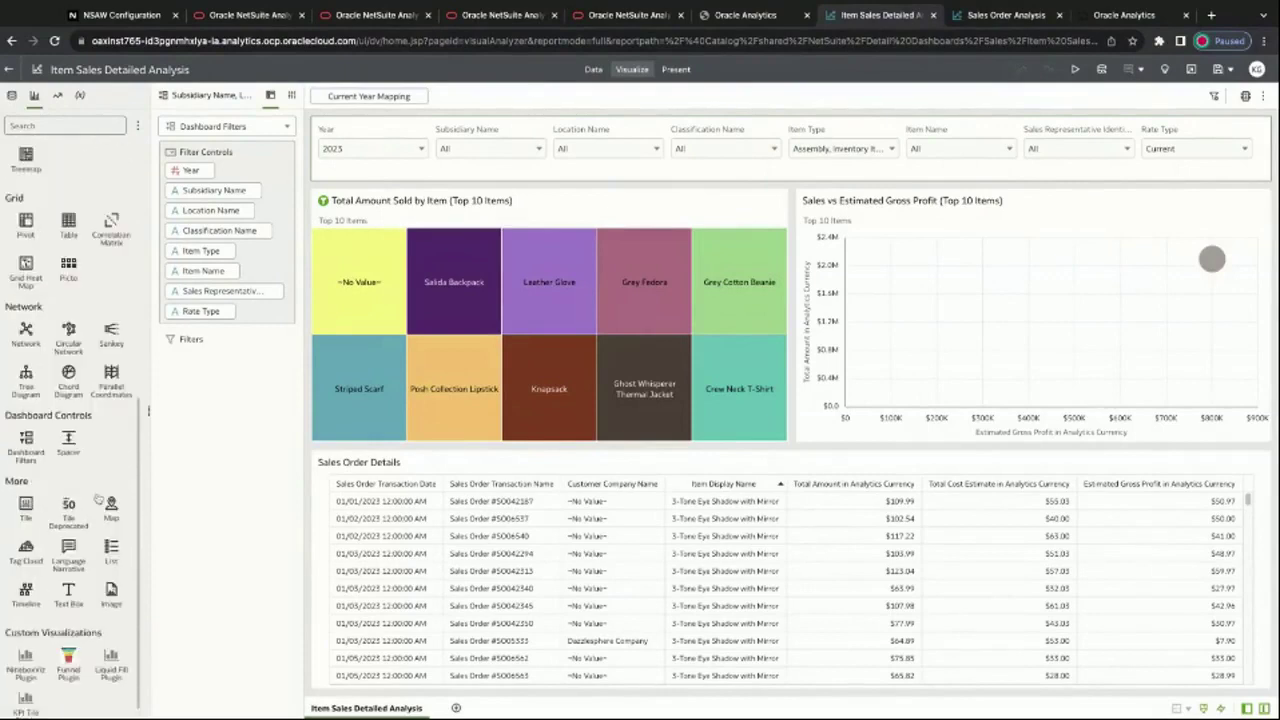
scroll(84, 302, "up", 5)
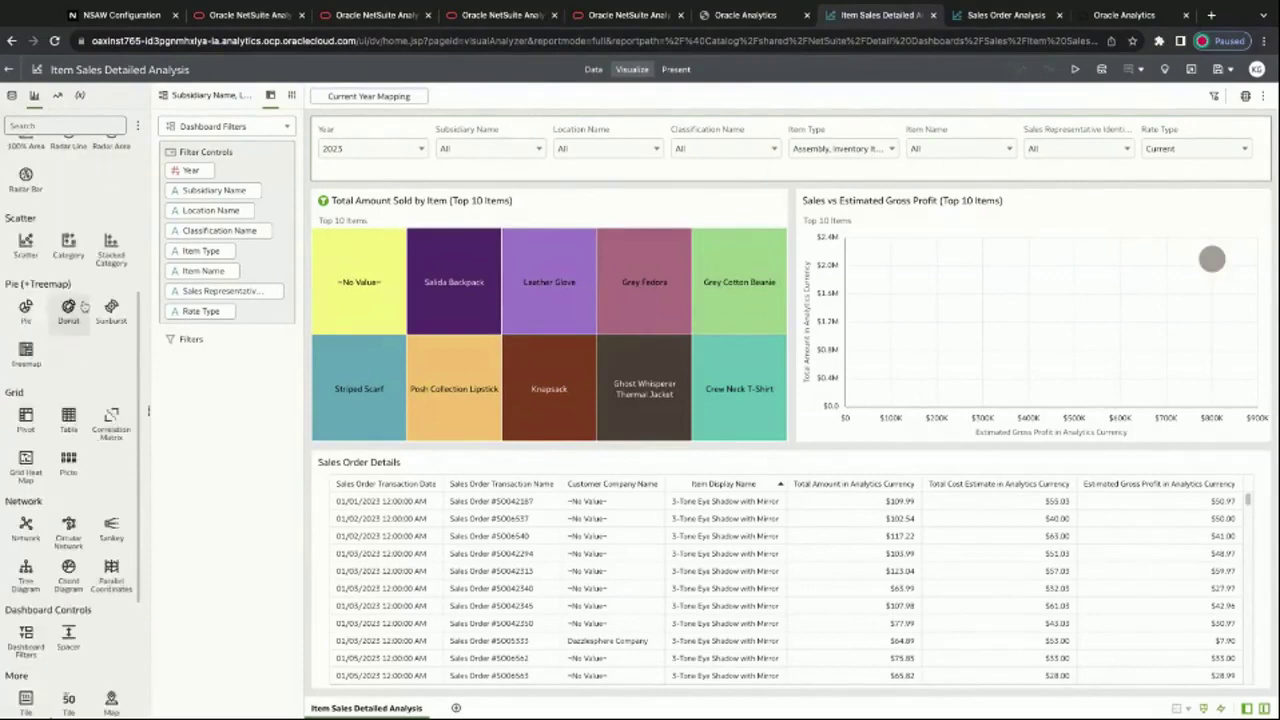
Step: Review the Analytics and Calculations options, then close the workbook
left_click(57, 96)
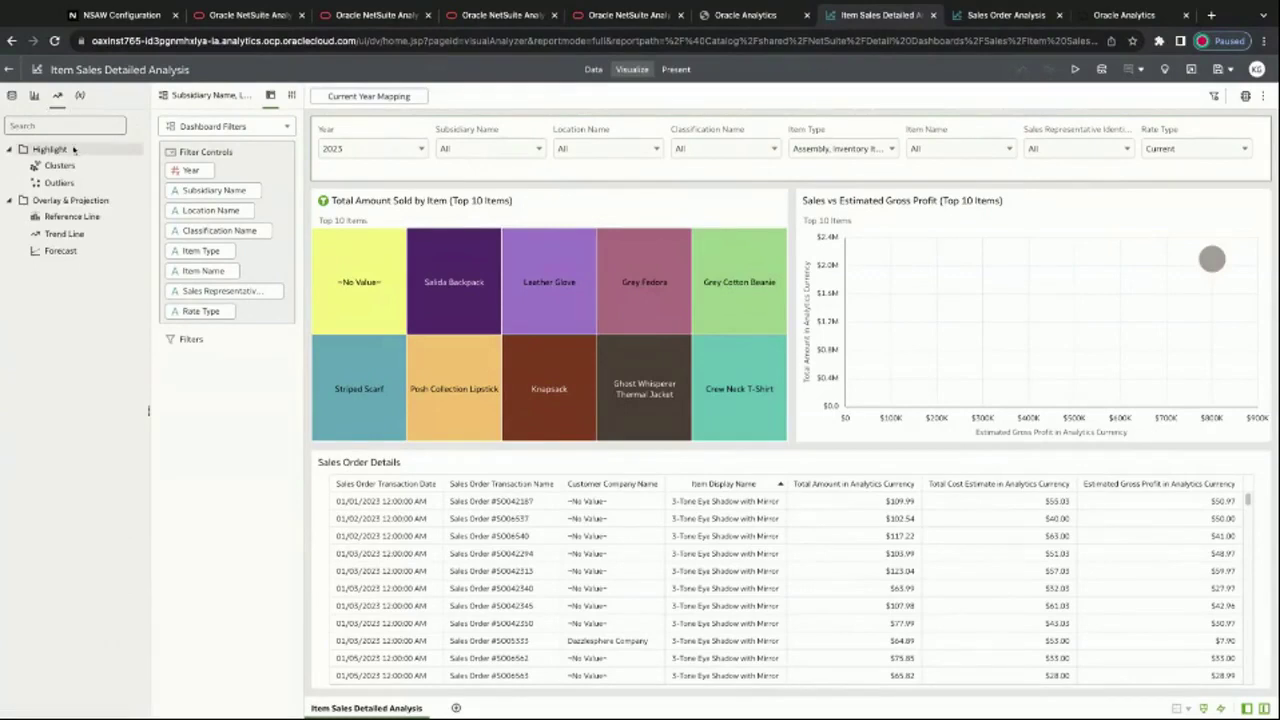
left_click(82, 96)
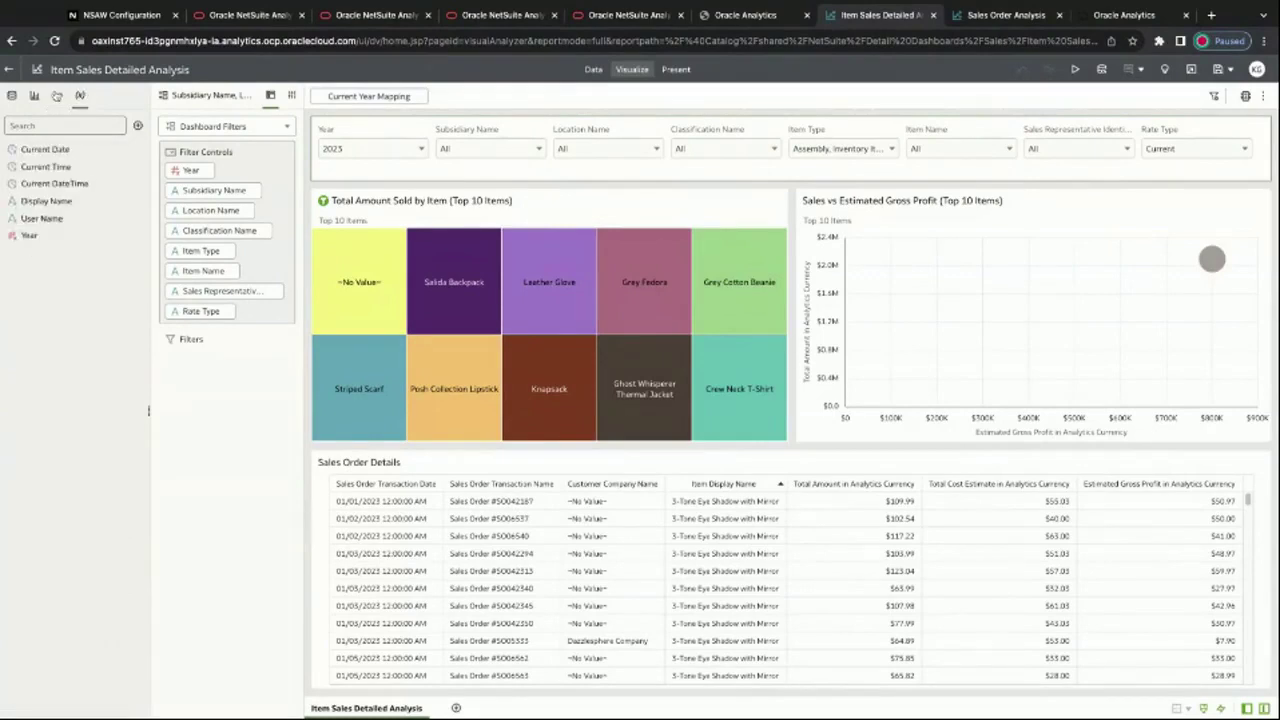
left_click(57, 96)
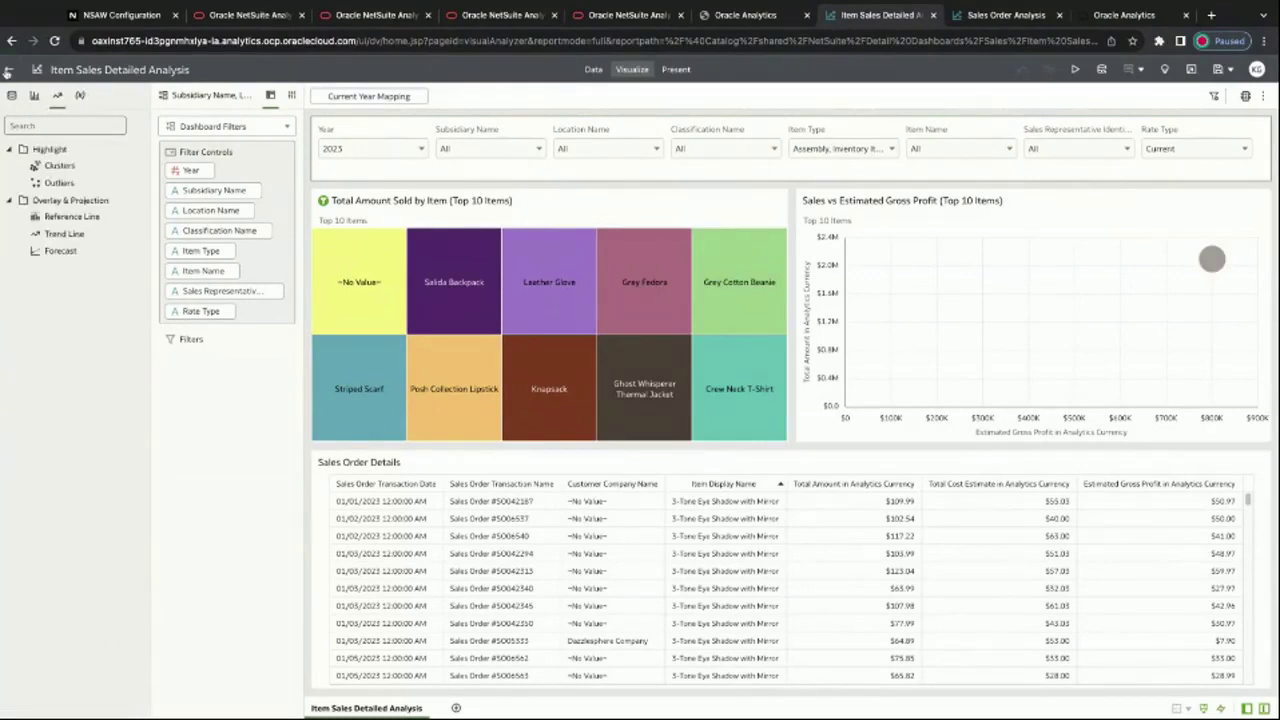
left_click(7, 70)
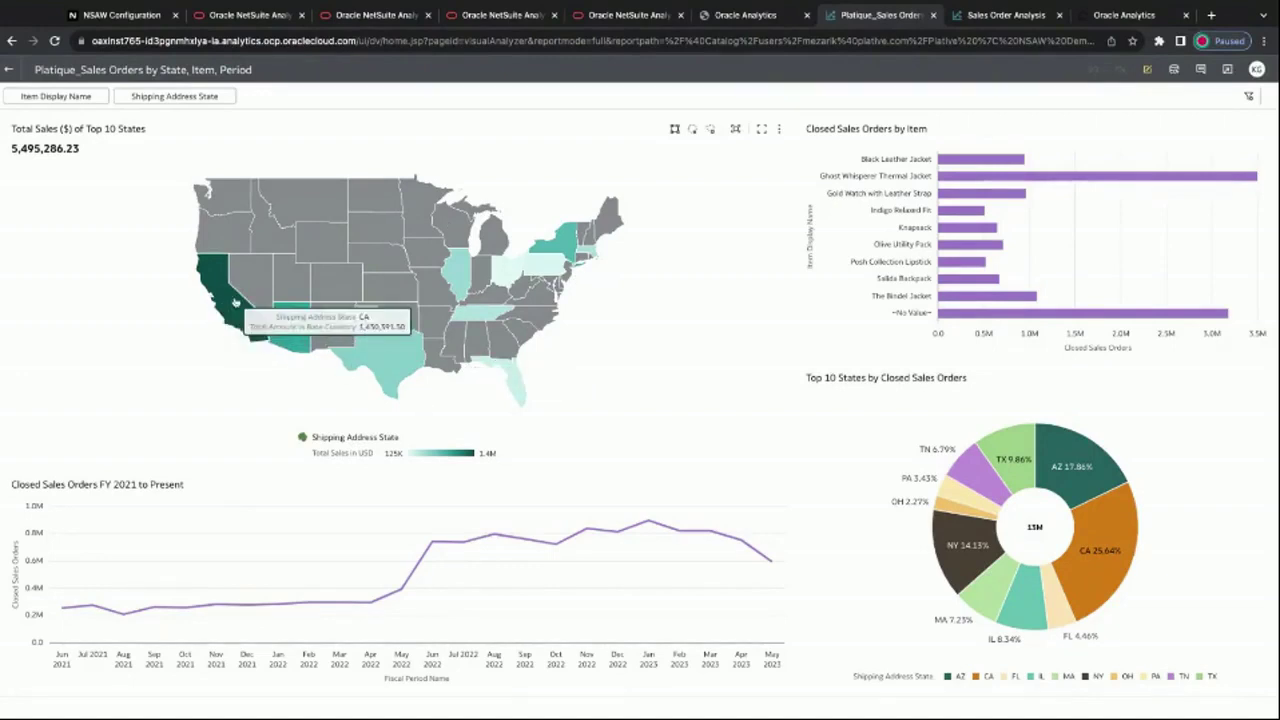
Step: Select California, then New York, then Arizona on the Total Sales map to brush the charts
left_click(236, 302)
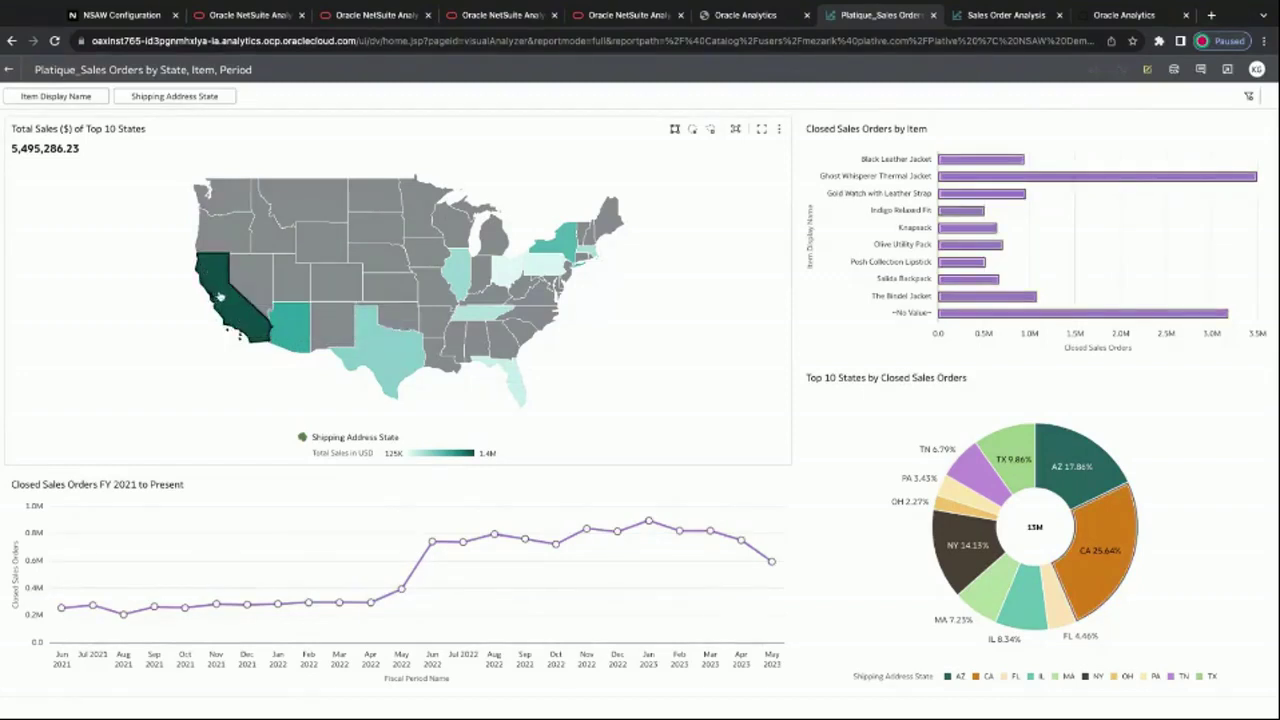
left_click(570, 246)
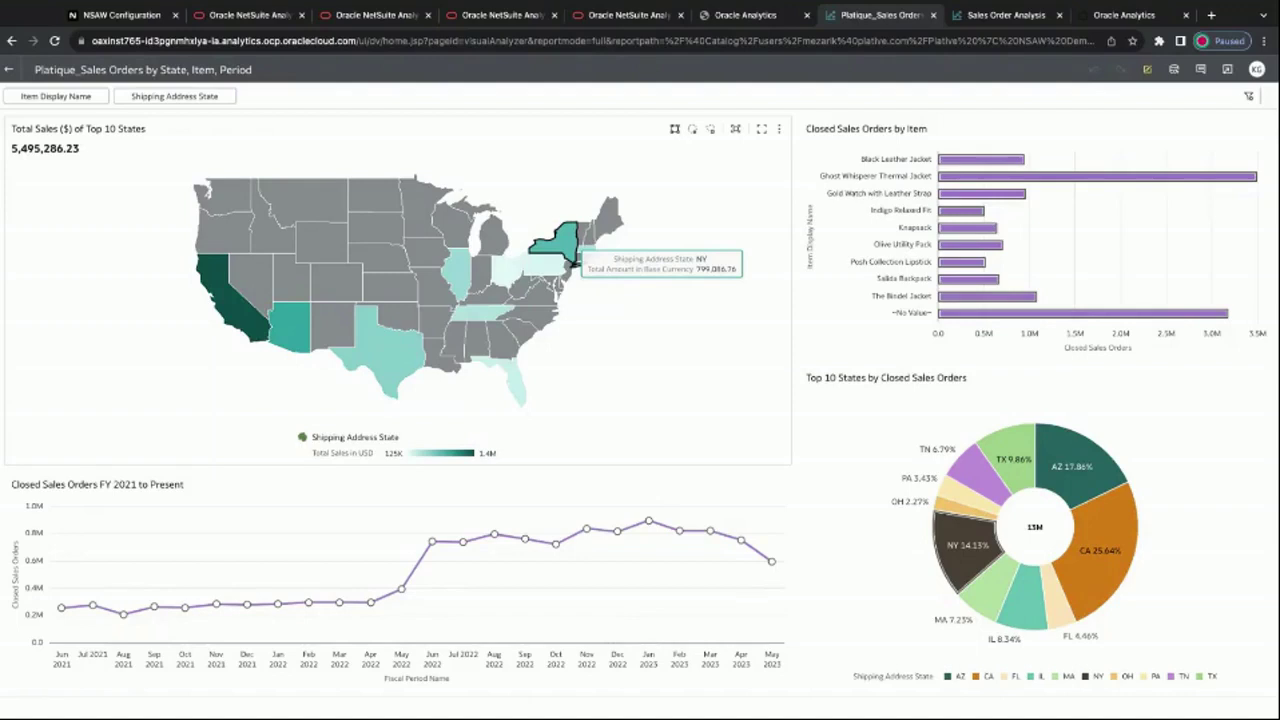
left_click(290, 331)
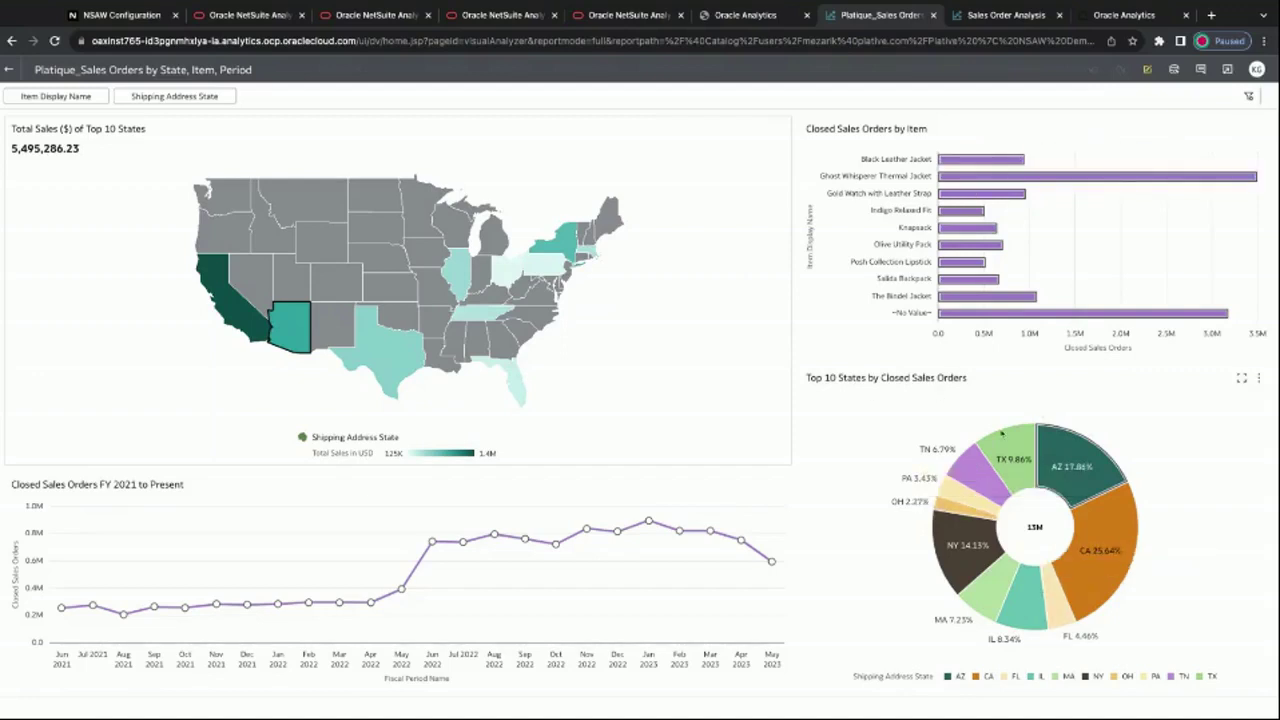
mouse_move(1074, 581)
left_click(1085, 478)
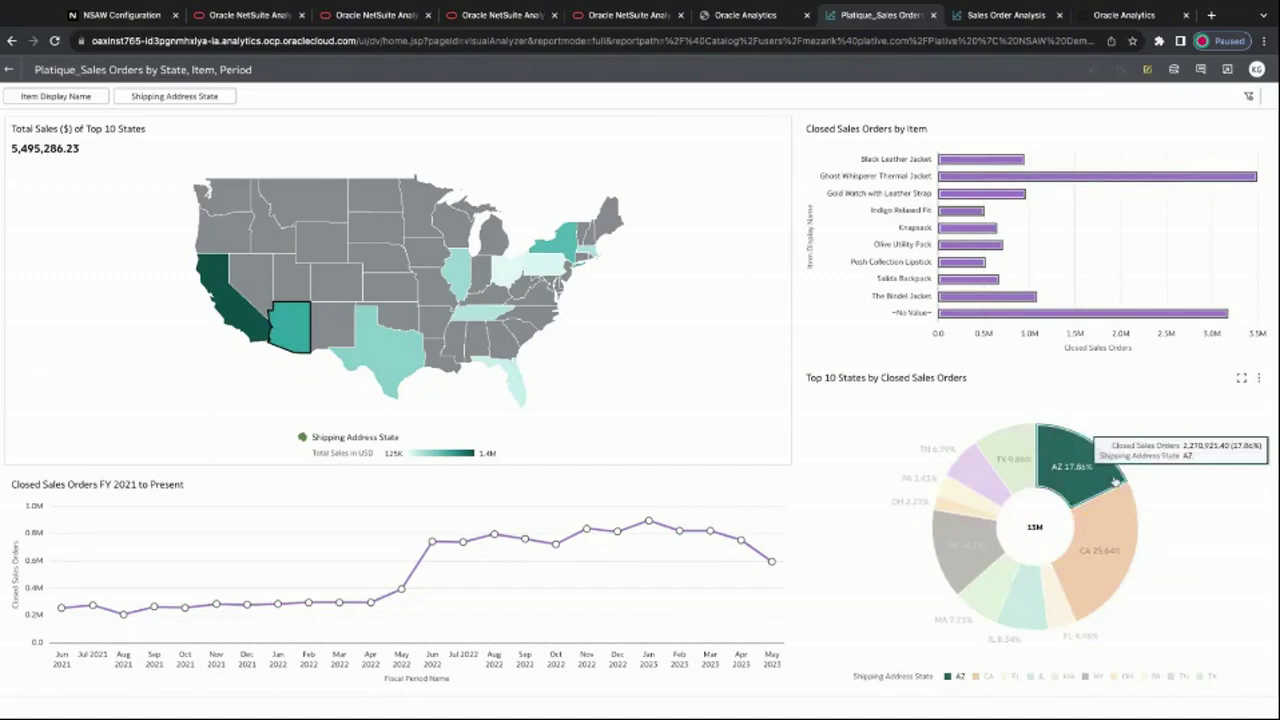
left_click(1100, 560)
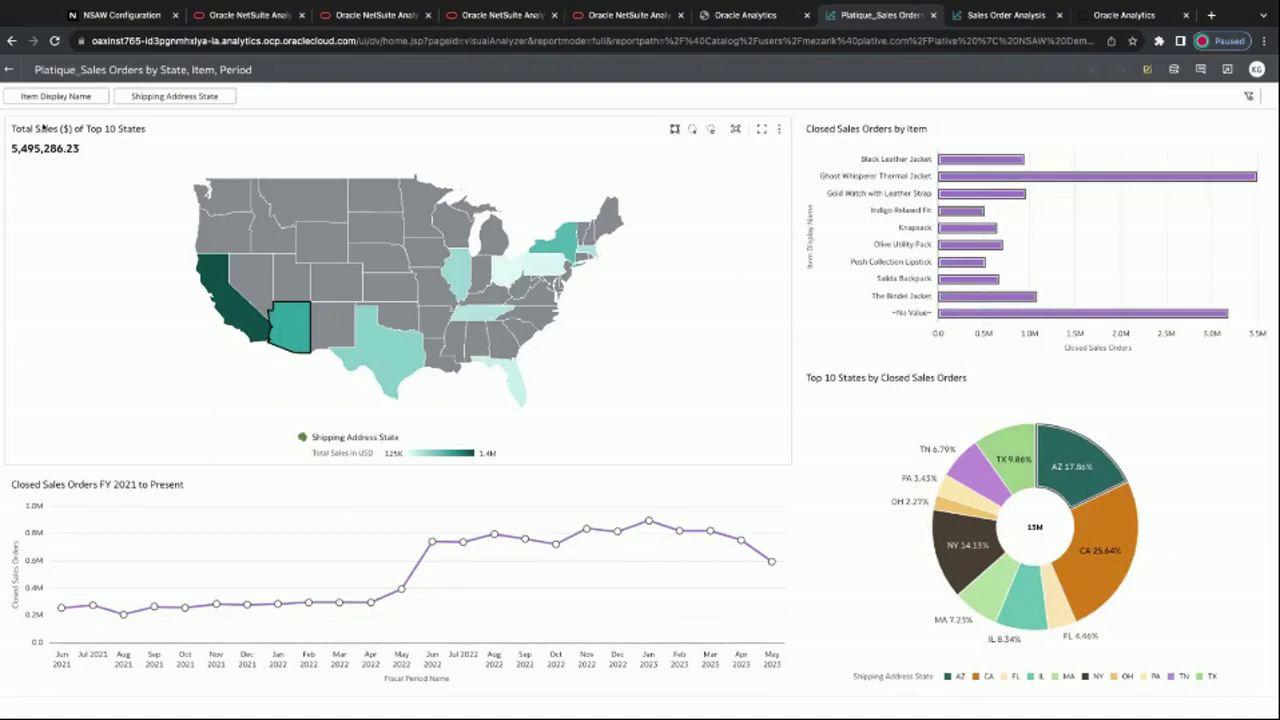
Step: Return to the workbook list and open the Platique_Item Fulfillment/Shipments, Top/Bottom Items workbook
left_click(8, 70)
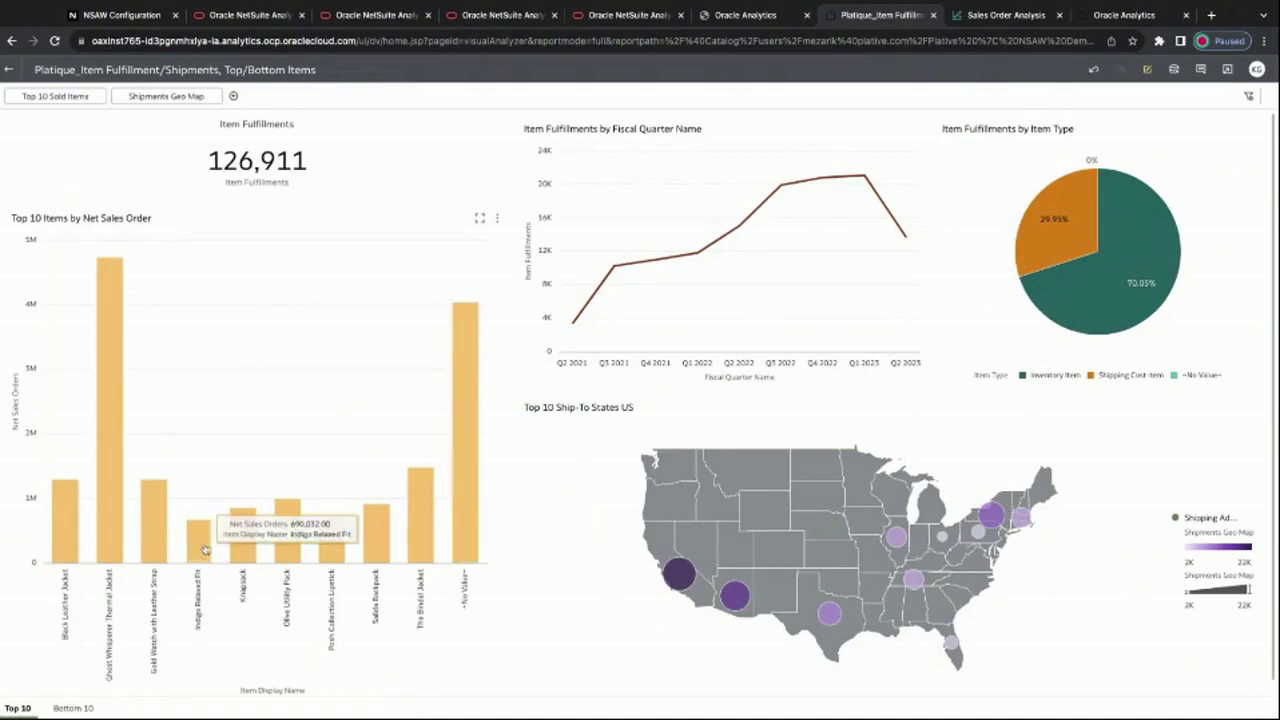
mouse_move(106, 500)
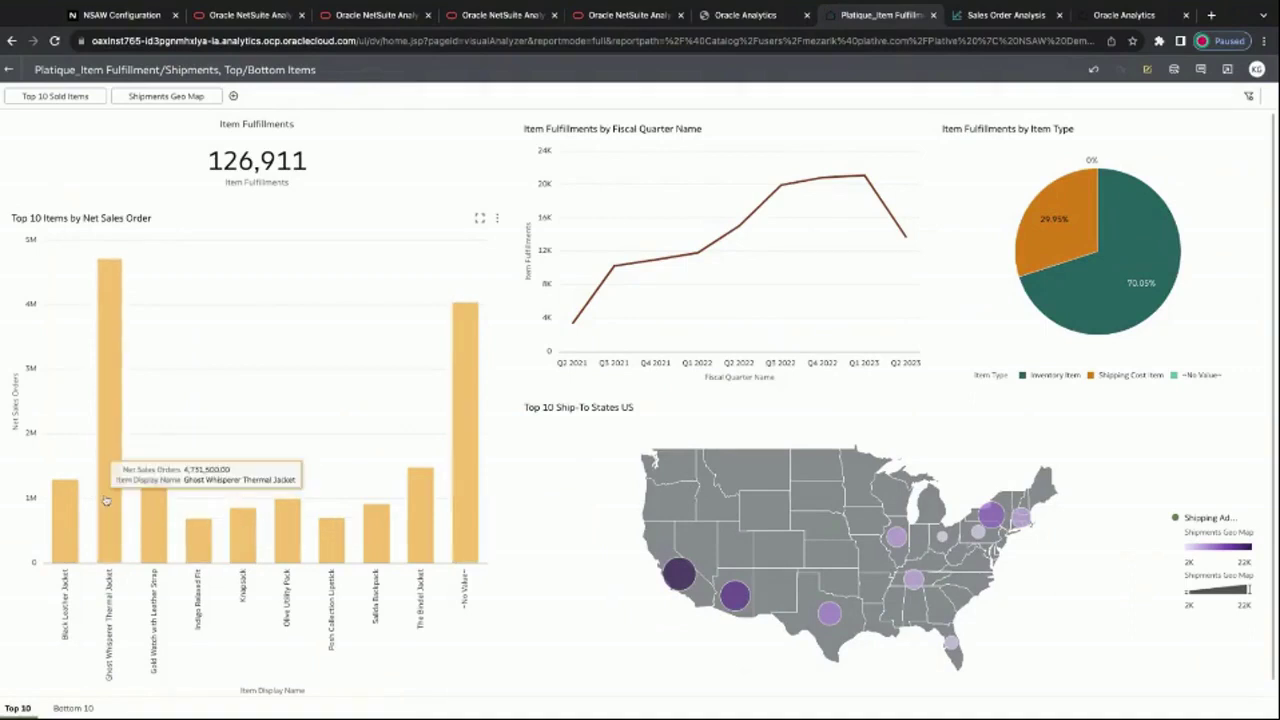
mouse_move(729, 601)
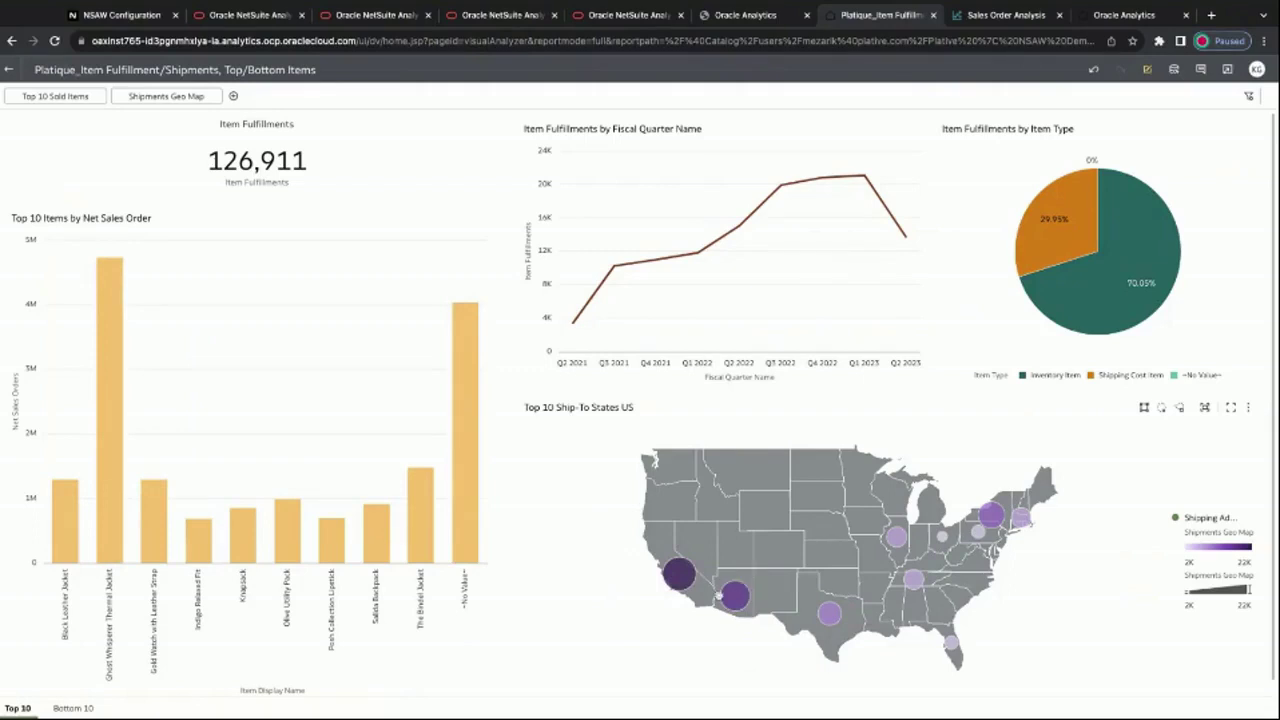
mouse_move(681, 573)
mouse_move(856, 286)
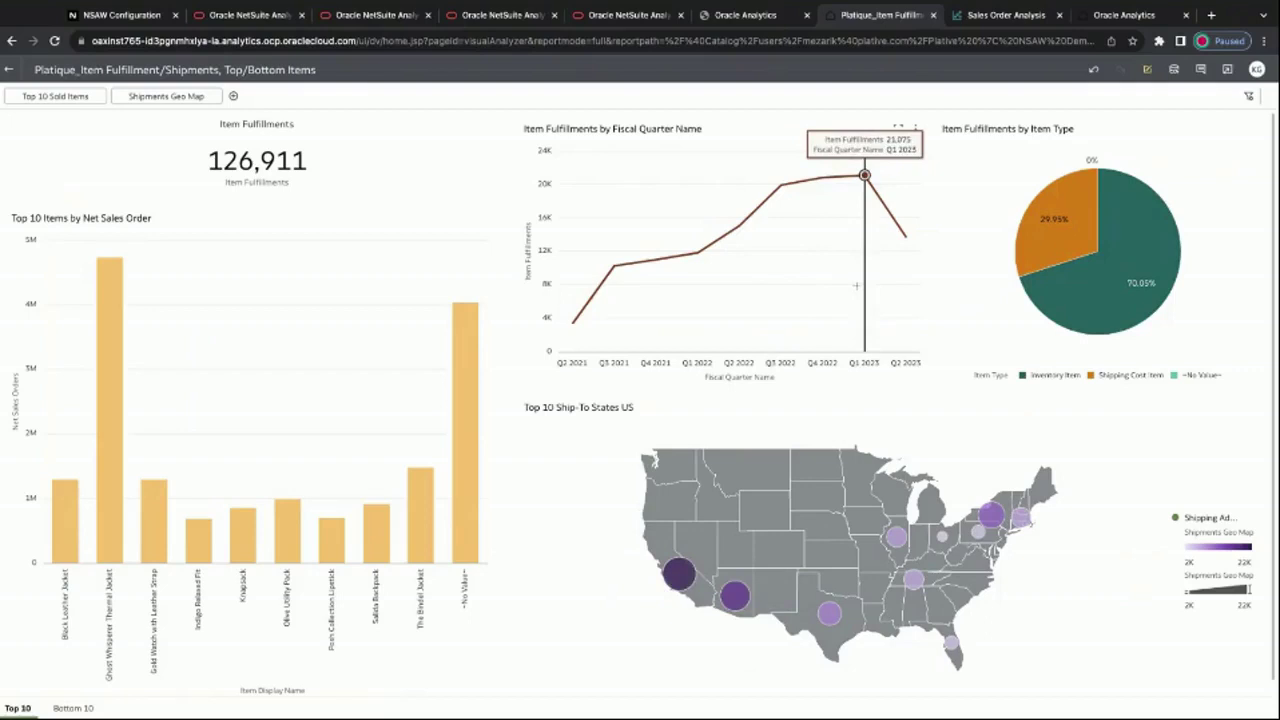
mouse_move(1084, 211)
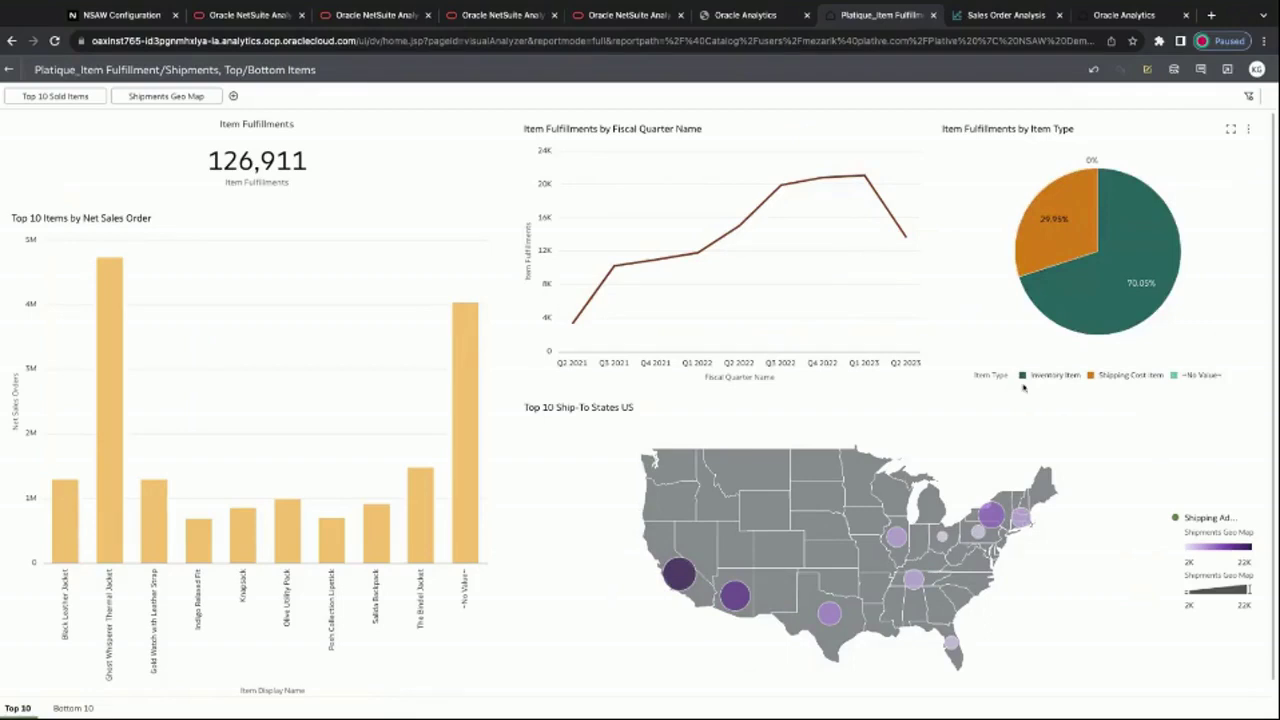
mouse_move(1105, 285)
Step: Switch to the Bottom 10 canvas and put the workbook into edit mode
left_click(75, 708)
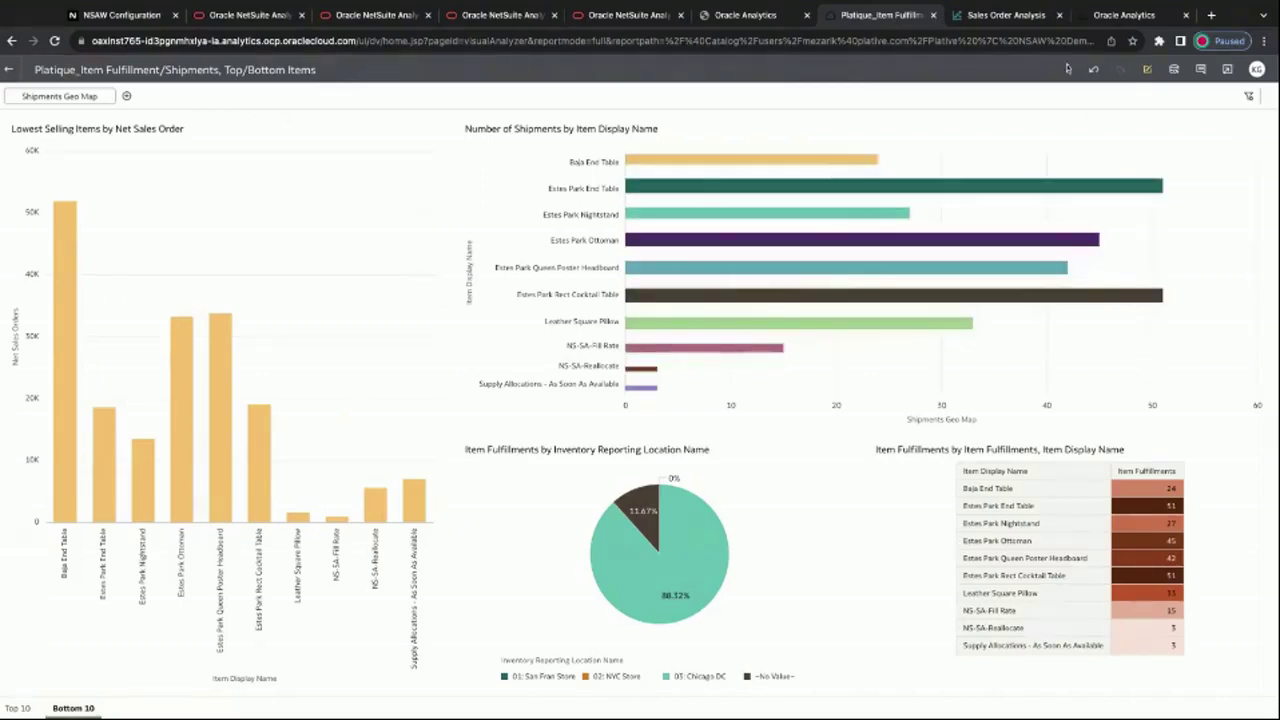
left_click(1147, 70)
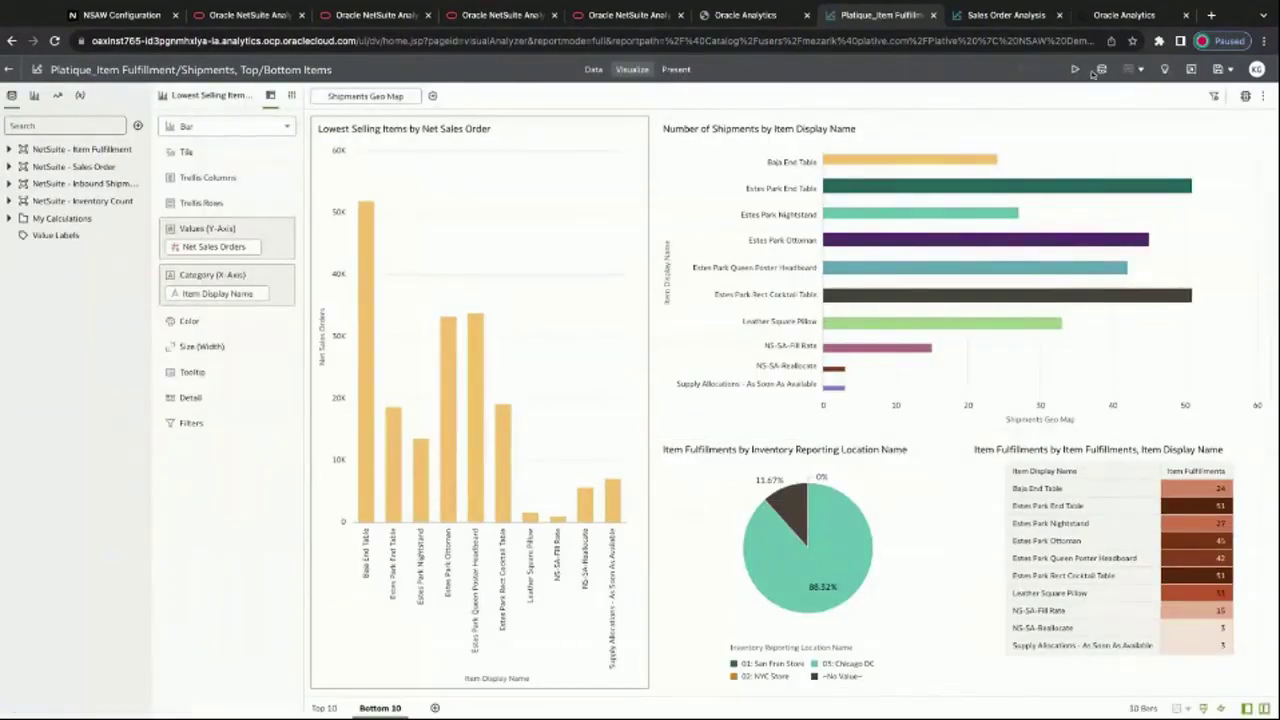
Step: Check the Auto Insights dataset list for these subject areas, then close Auto Insights
left_click(1165, 70)
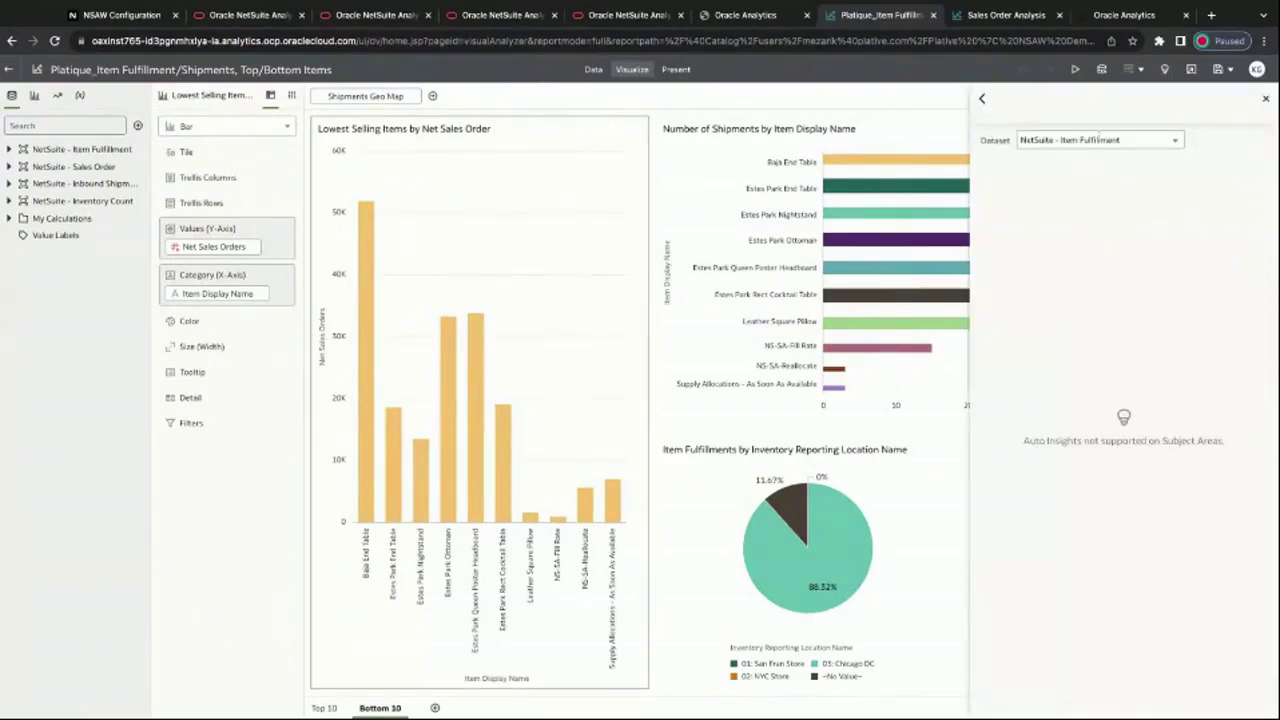
left_click(1095, 139)
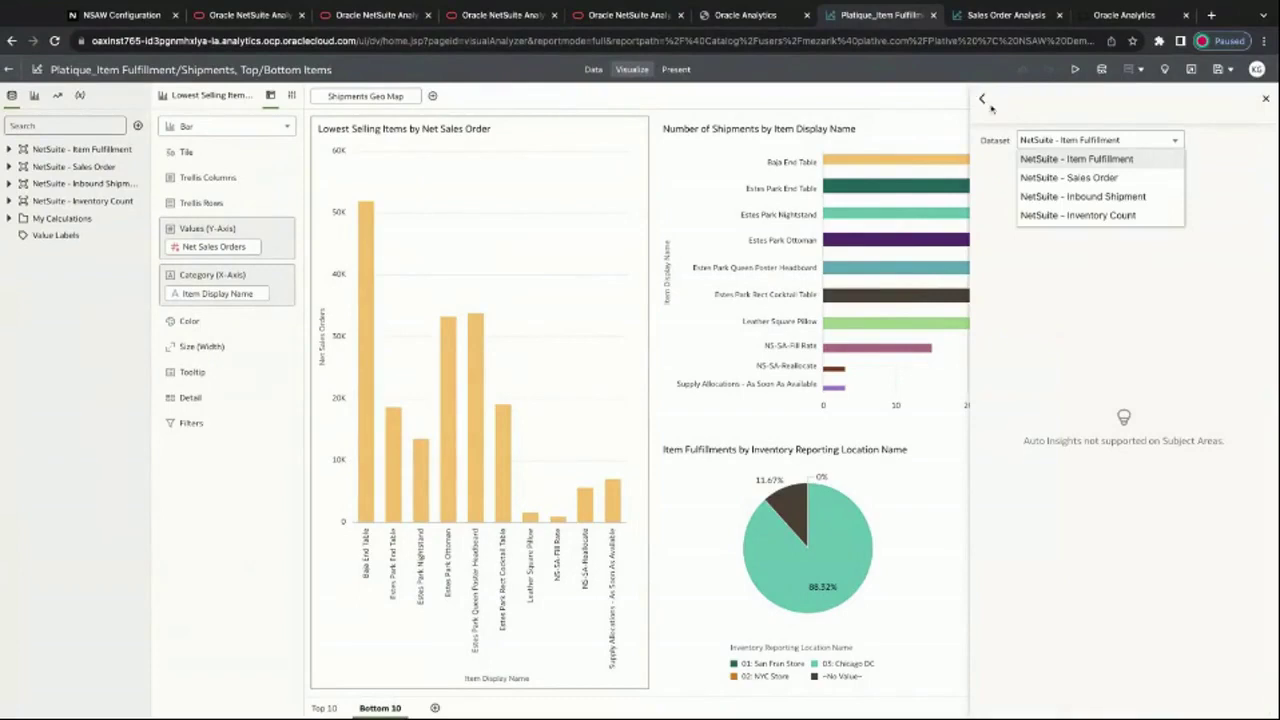
left_click(983, 99)
left_click(1265, 98)
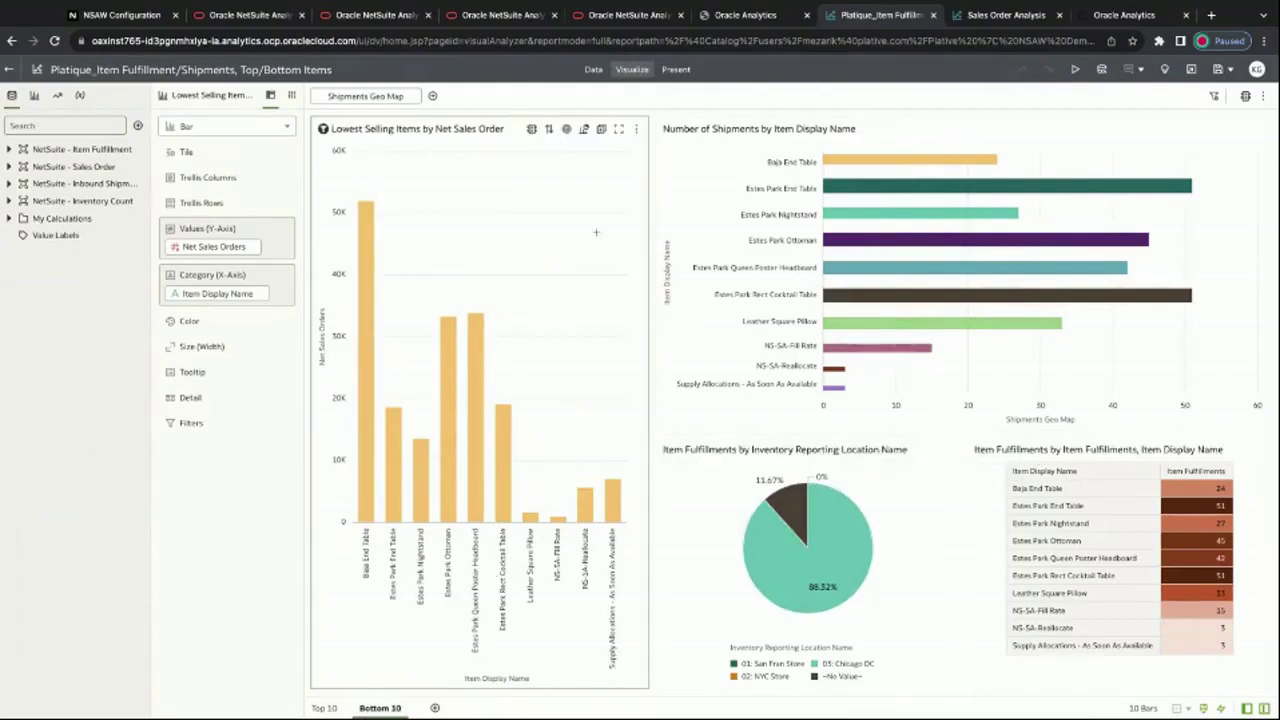
Step: Switch to the Data view and back to Visualize, then leave the workbook without saving
left_click(594, 70)
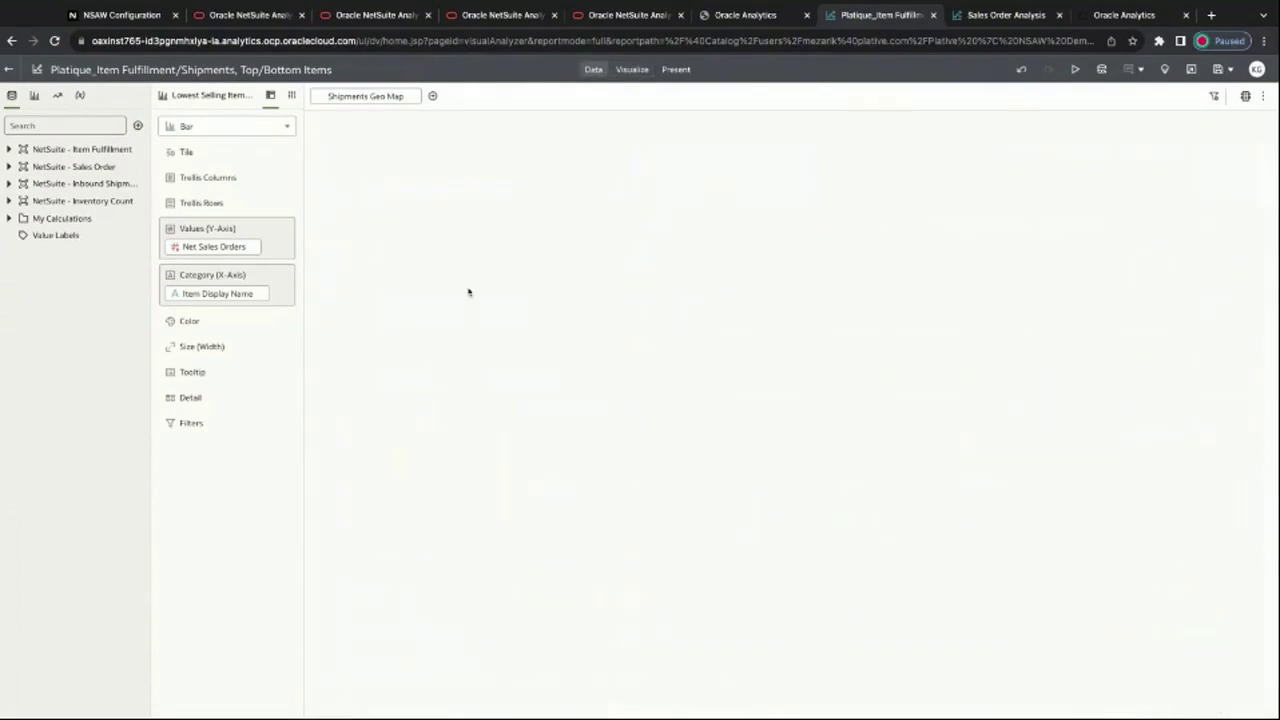
left_click(632, 71)
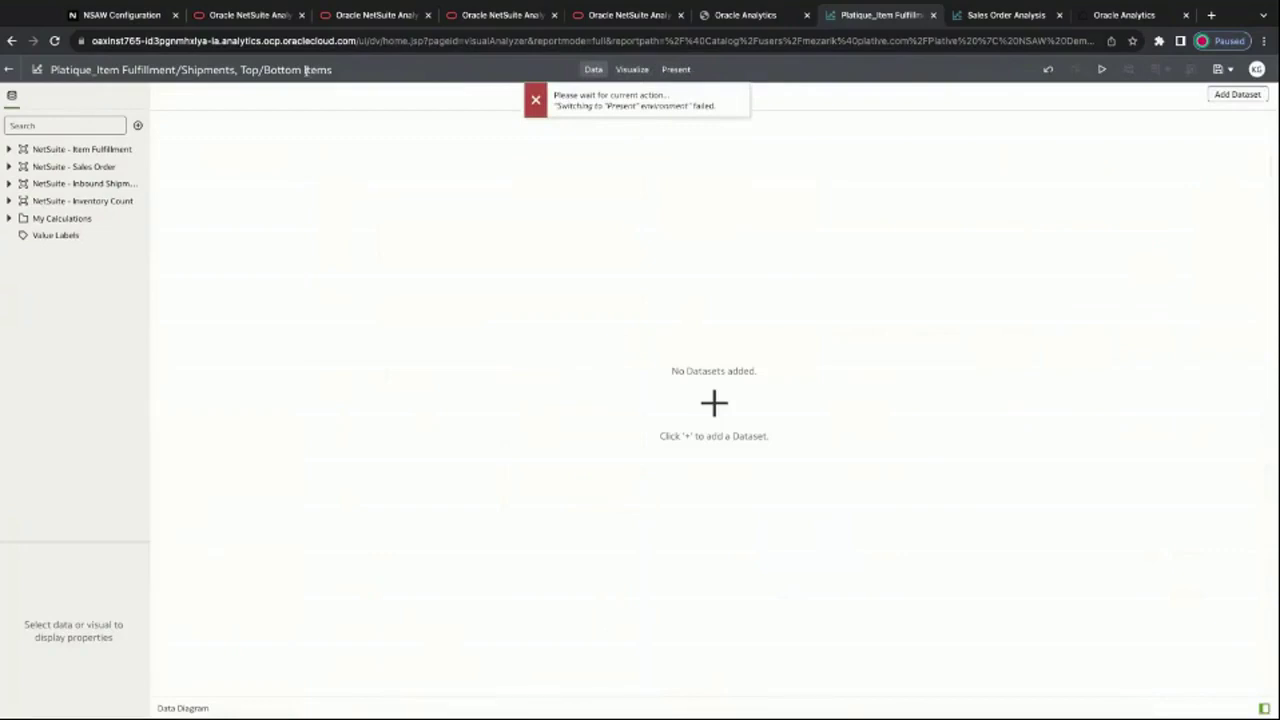
left_click(8, 70)
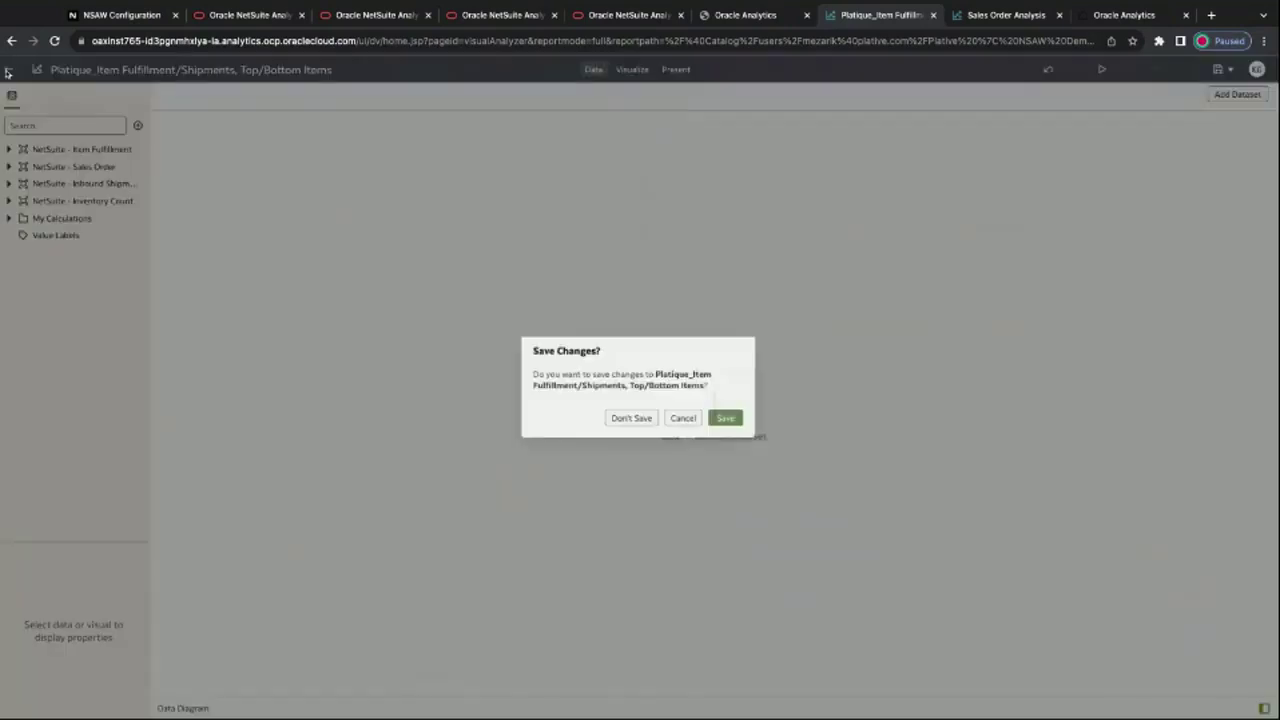
left_click(633, 419)
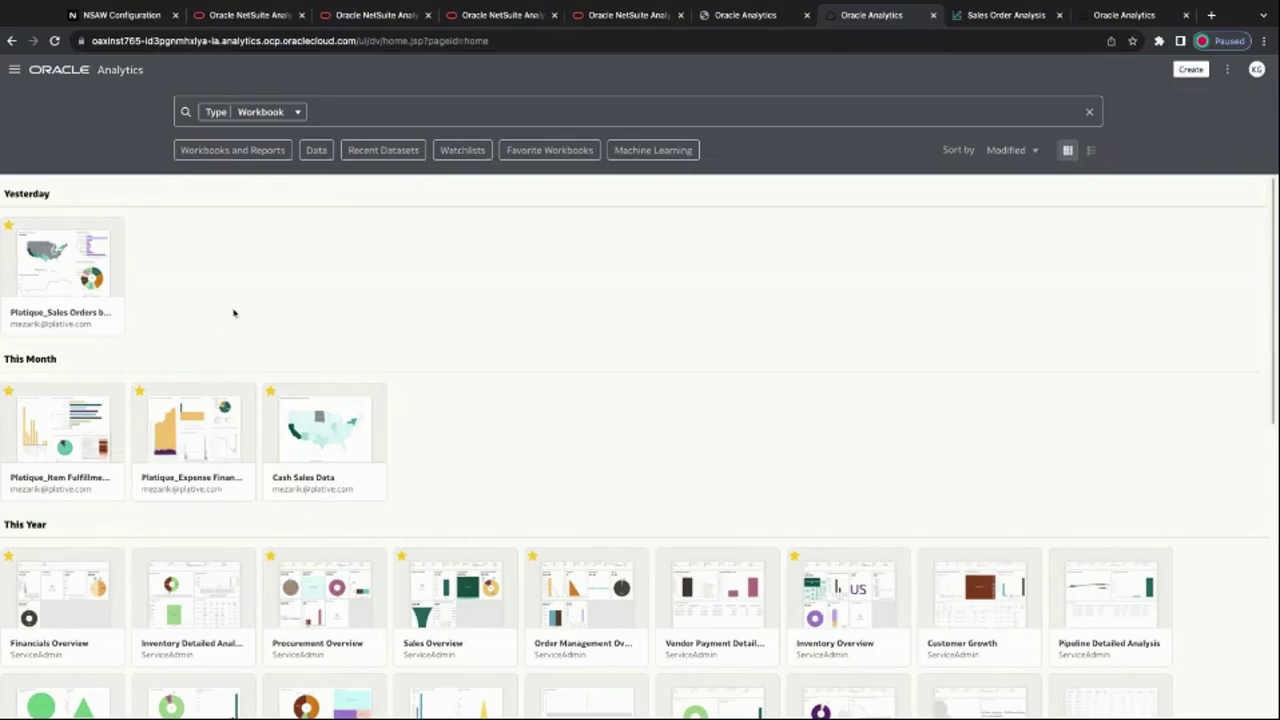
Step: Scroll the home page workbook list to this month's Platique and Cash Sales Data workbooks
scroll(466, 355, "down", 1)
scroll(466, 355, "down", 1)
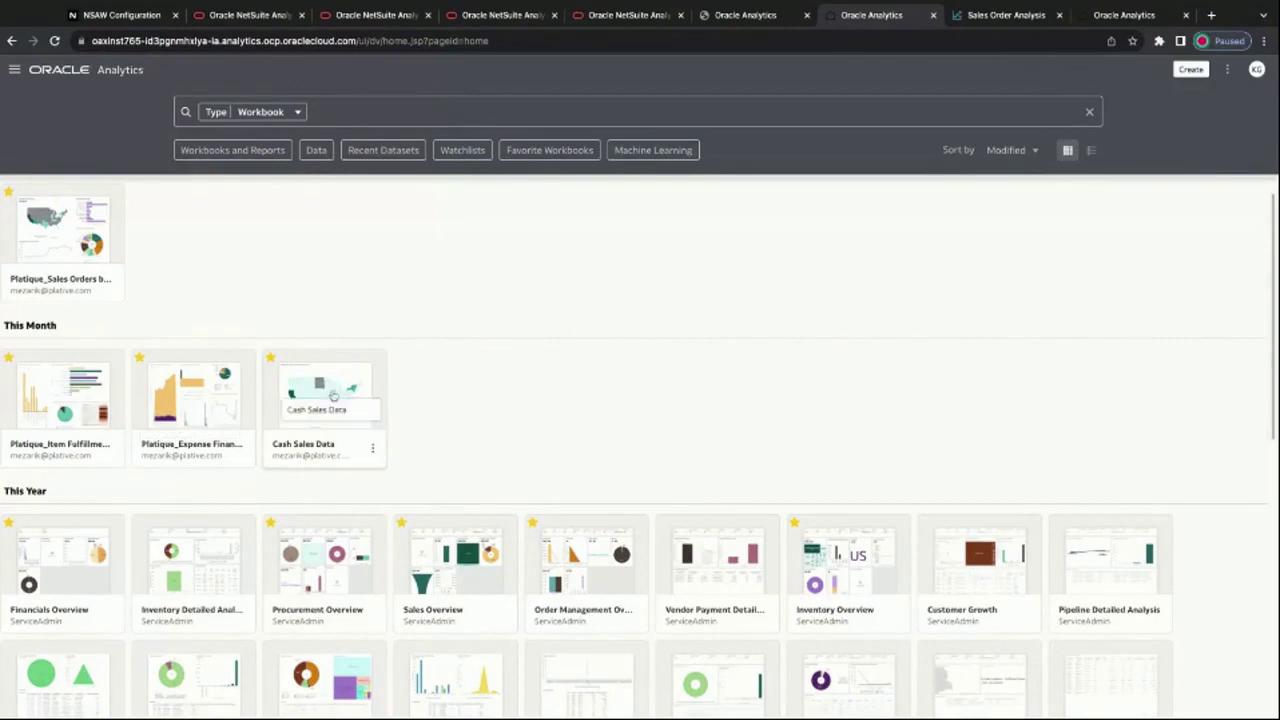
left_click(213, 395)
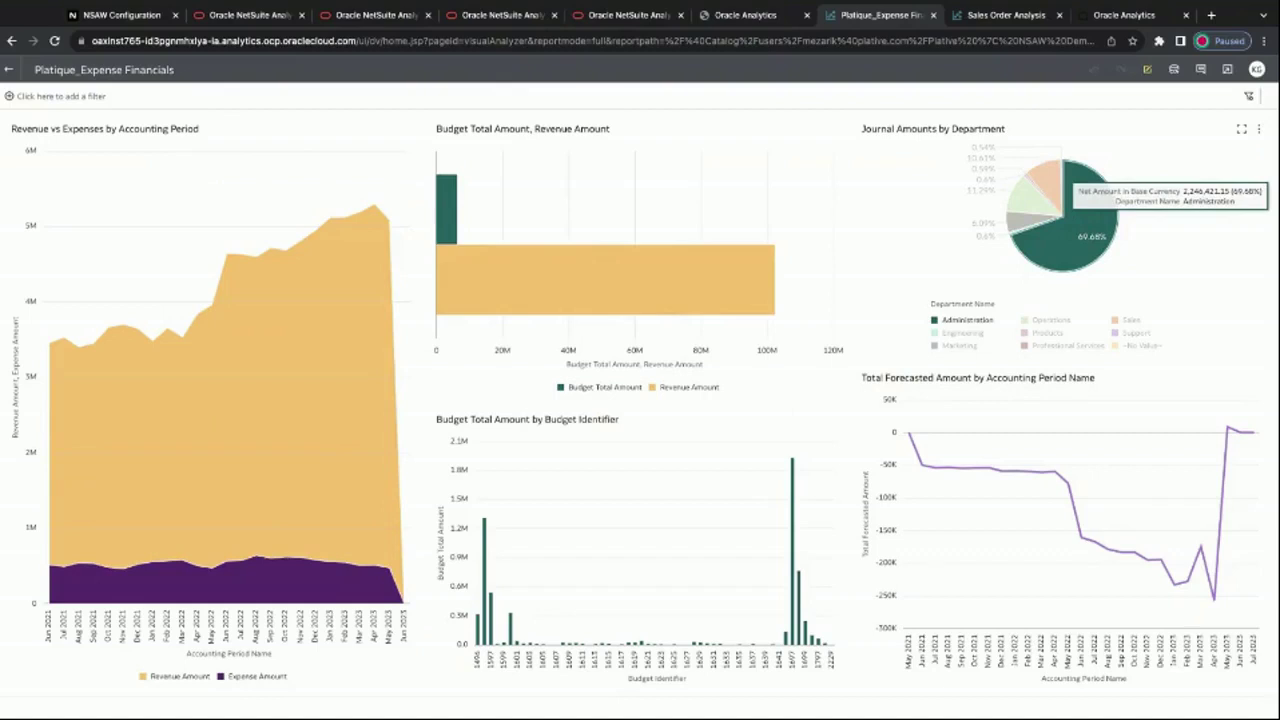
mouse_move(1052, 185)
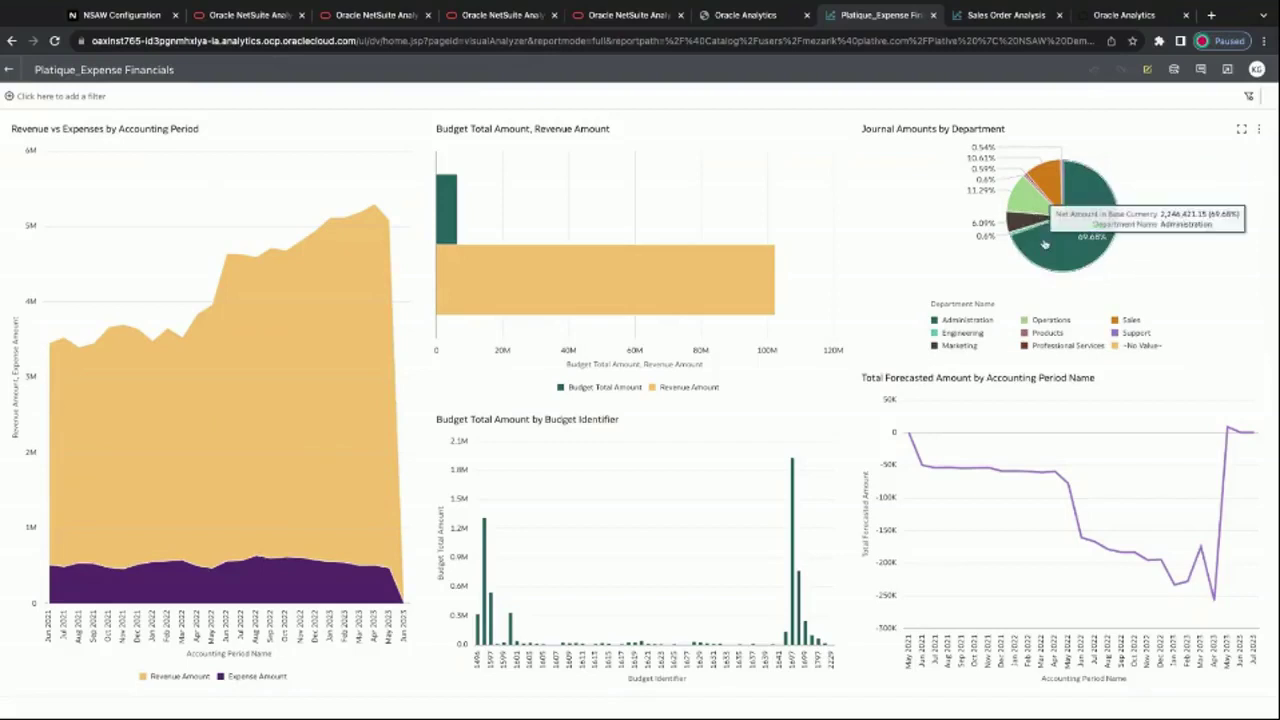
mouse_move(1080, 235)
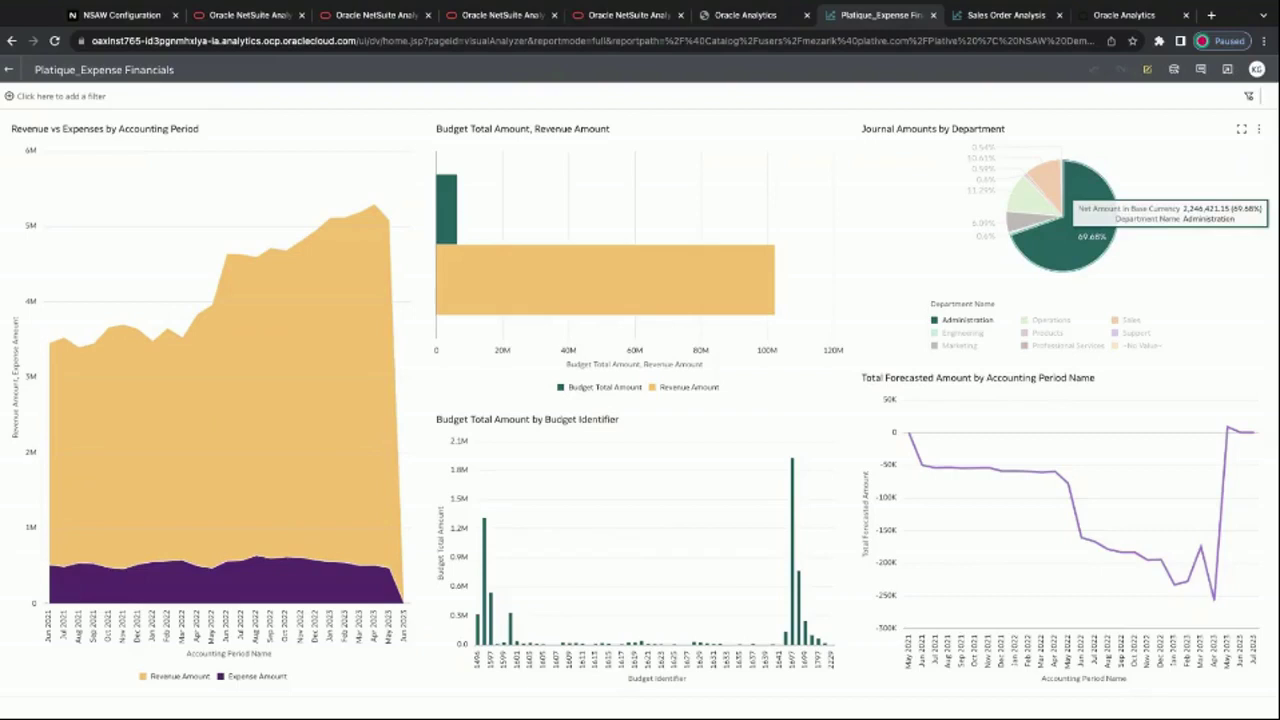
mouse_move(1043, 420)
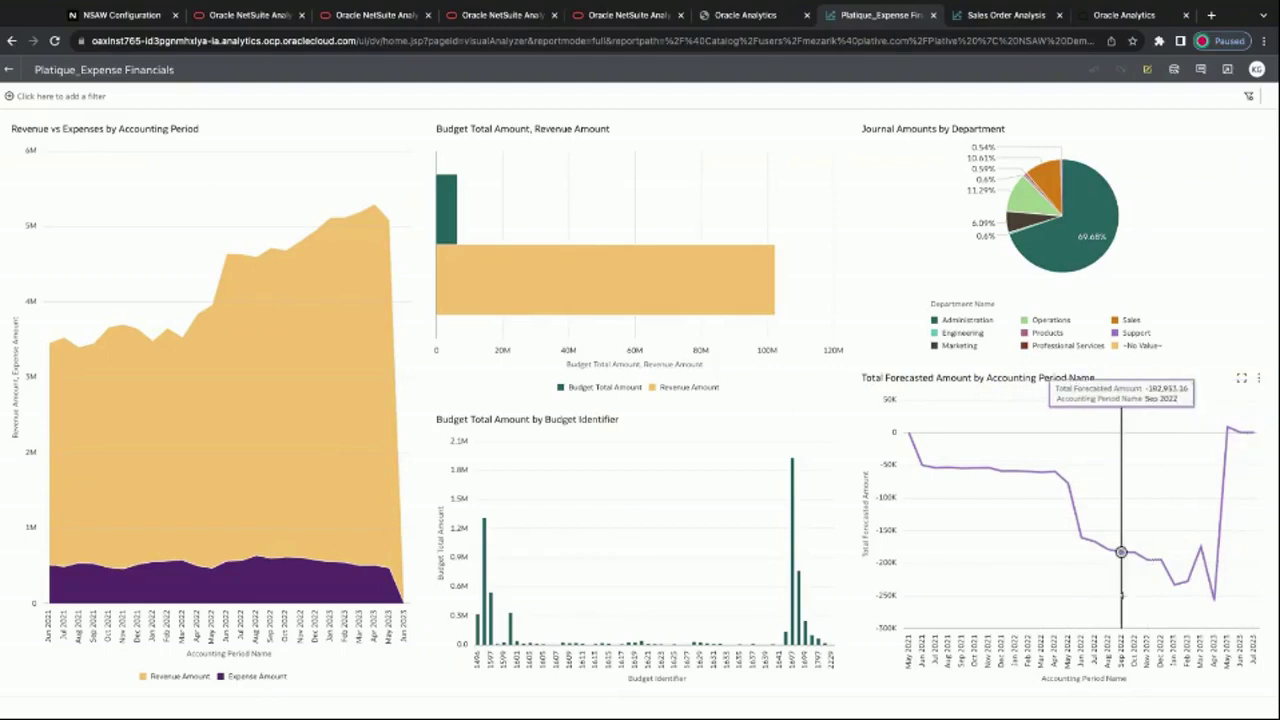
mouse_move(800, 594)
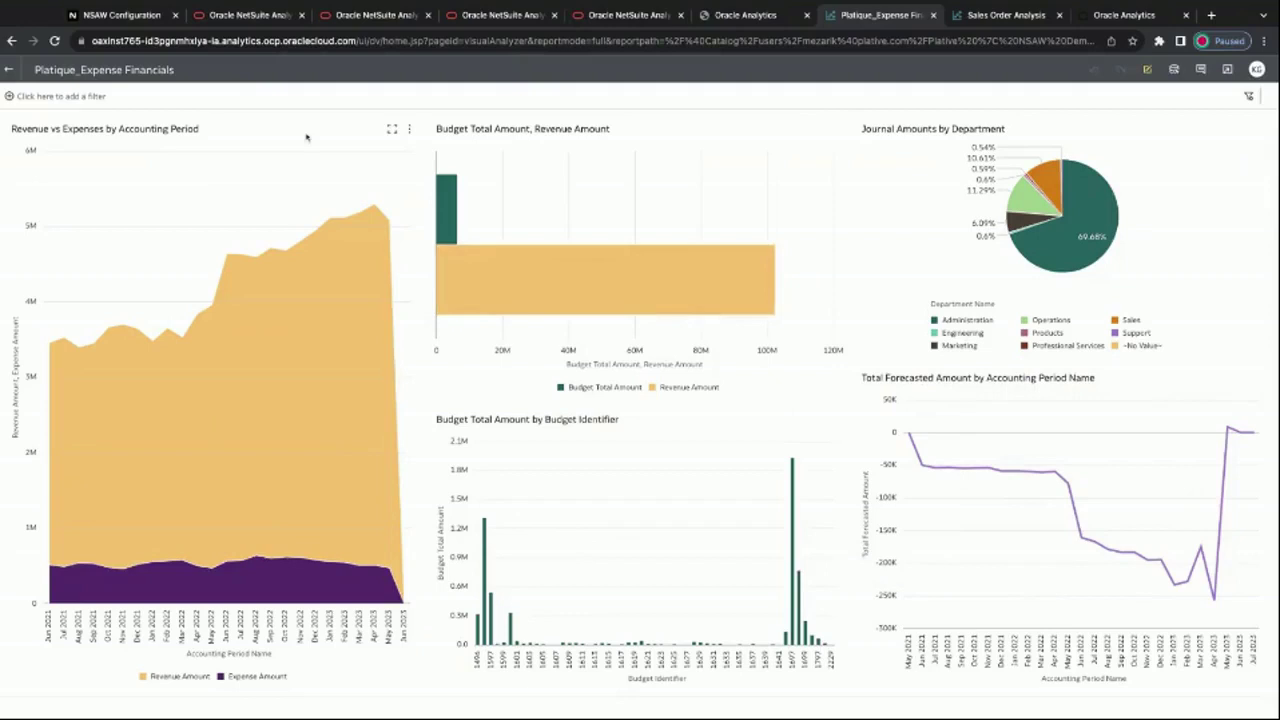
Step: Leave the Platique_Expense Financials workbook and browse the workbook grid on the home page
left_click(15, 73)
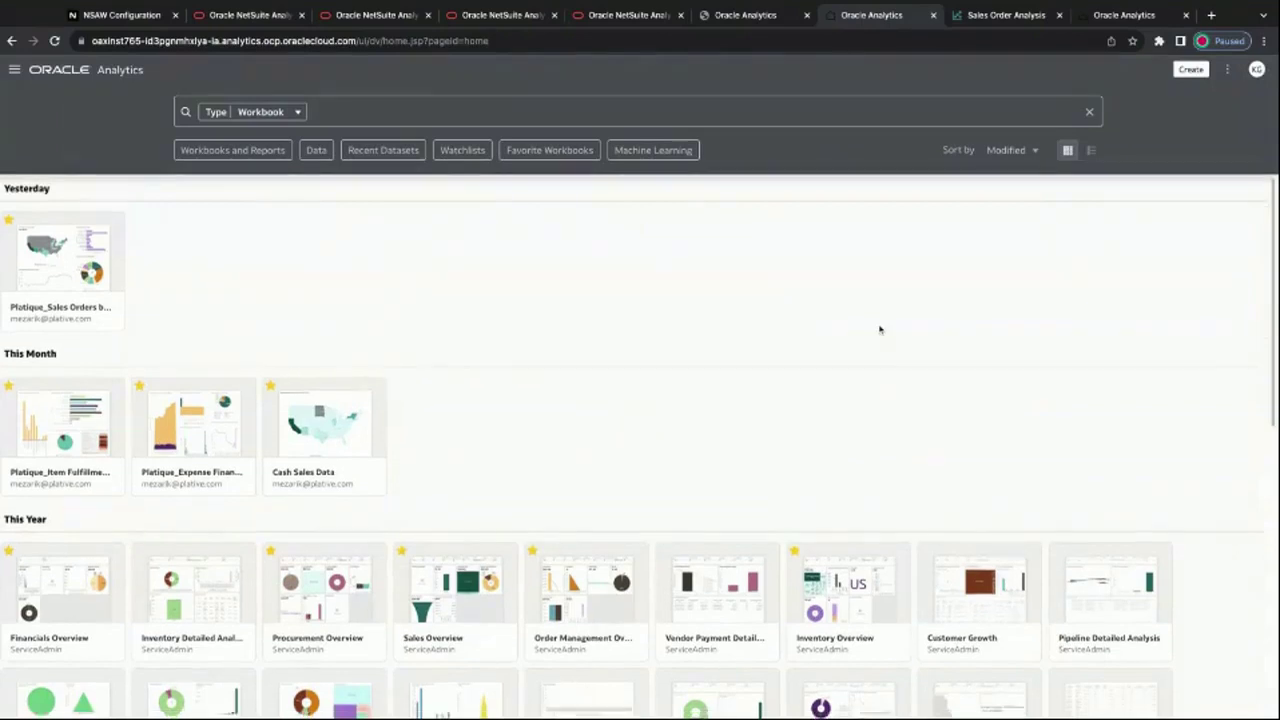
scroll(880, 330, "down", 1)
scroll(883, 328, "down", 1)
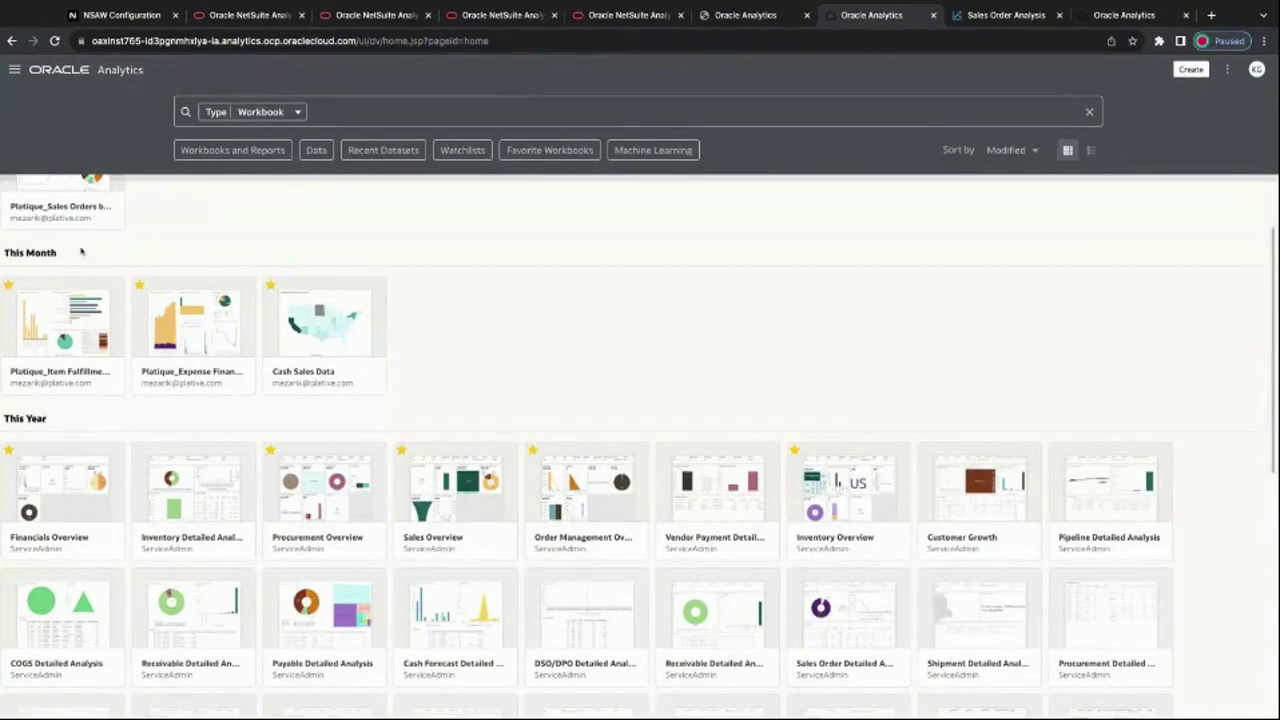
scroll(803, 334, "up", 2)
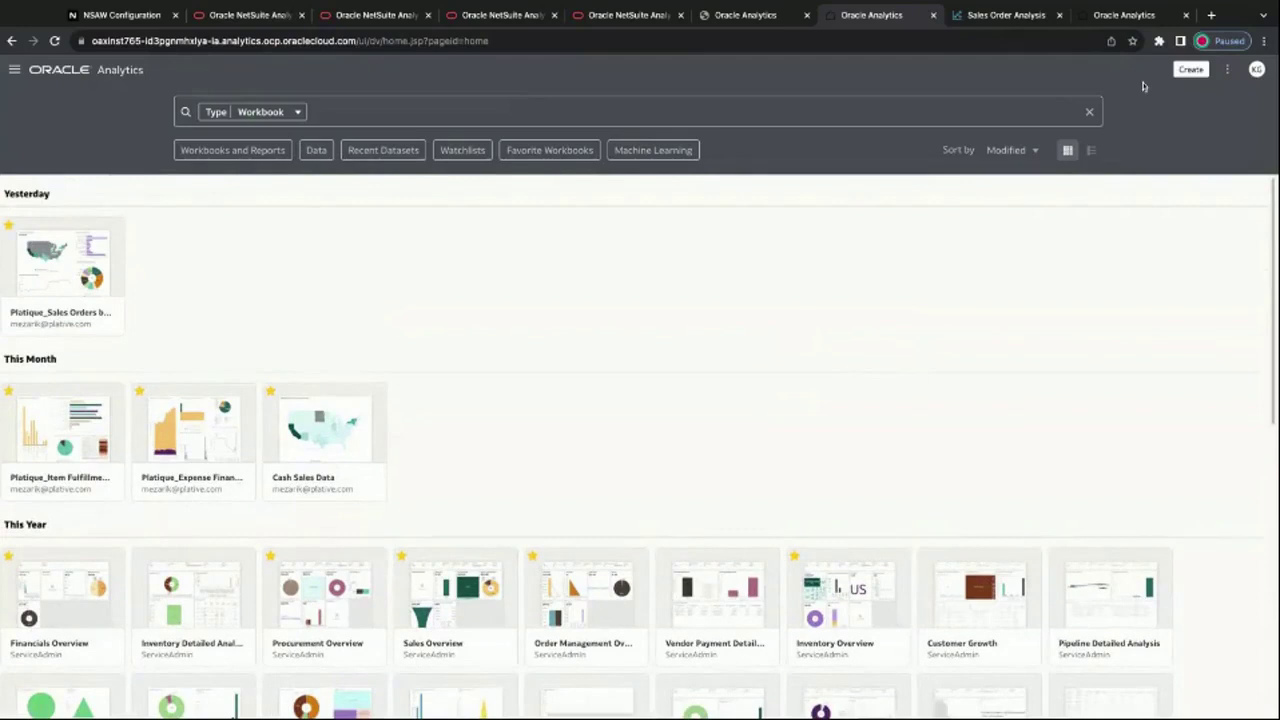
Step: Create a new workbook with the Google Analytics Data dataset added
left_click(1200, 72)
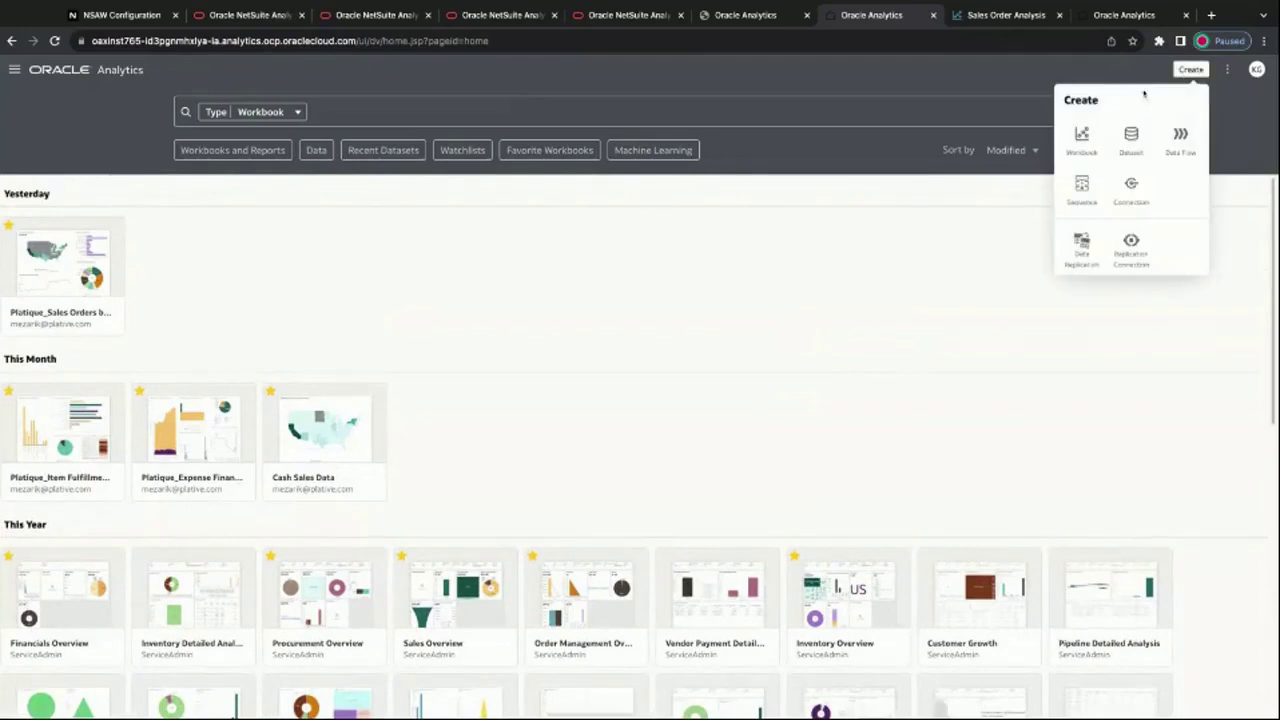
left_click(1081, 137)
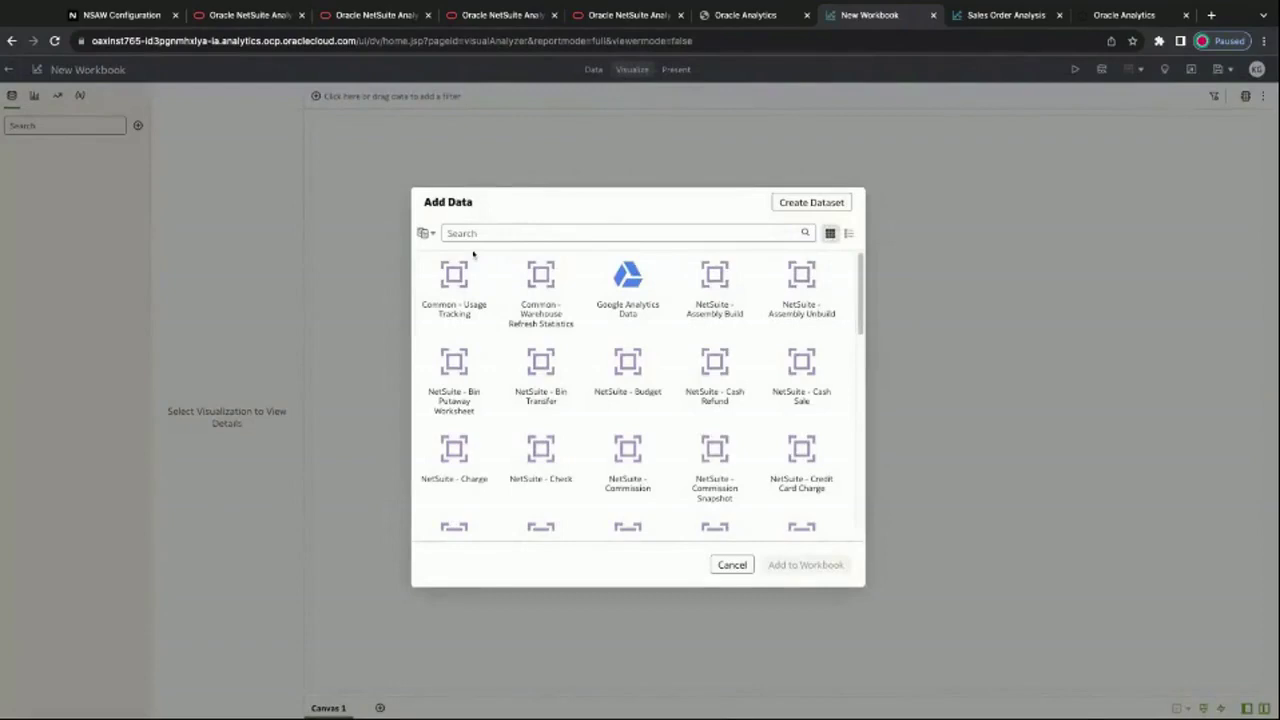
left_click(625, 282)
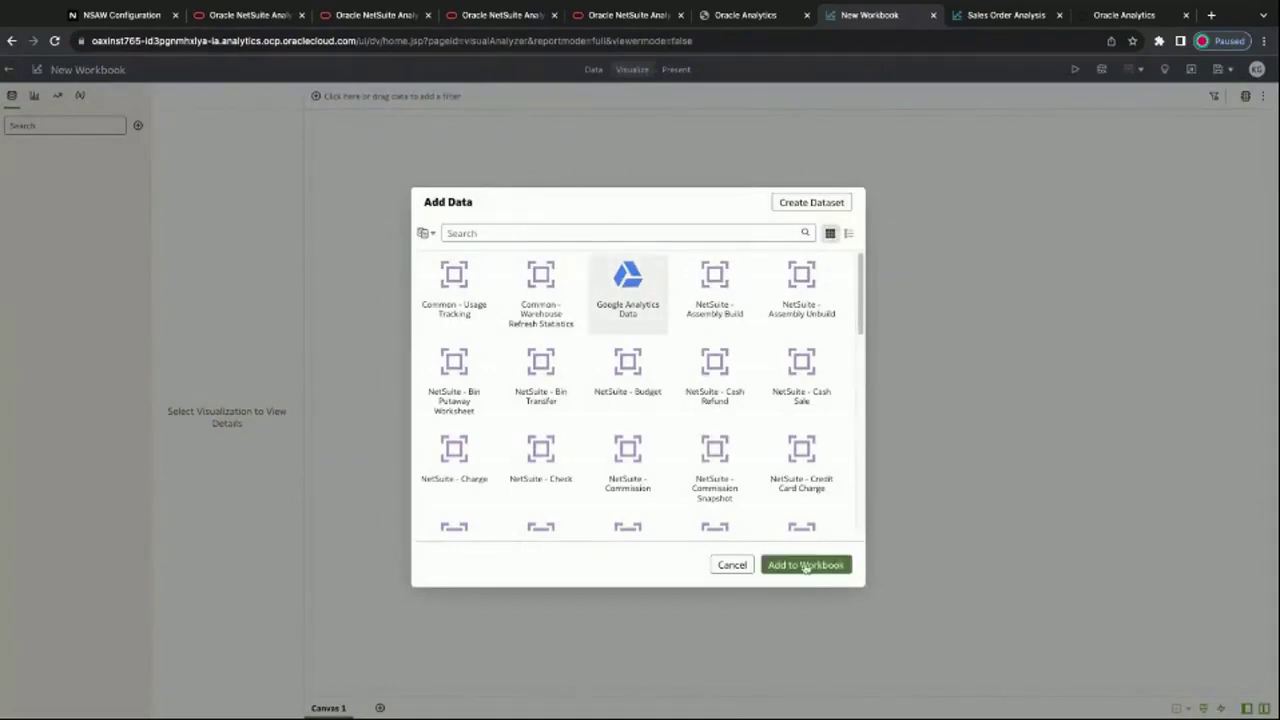
left_click(805, 565)
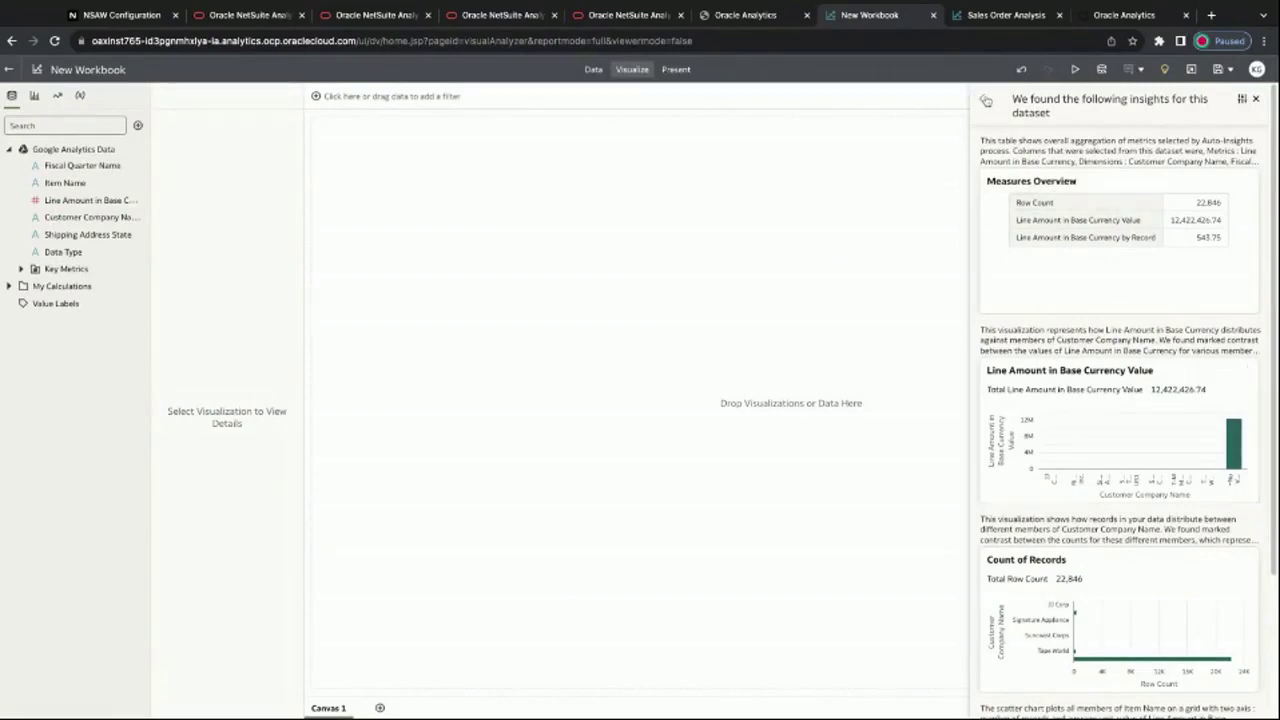
Step: Expand the Auto Insights panel to two columns and scroll through the suggested chart cards
left_click(985, 100)
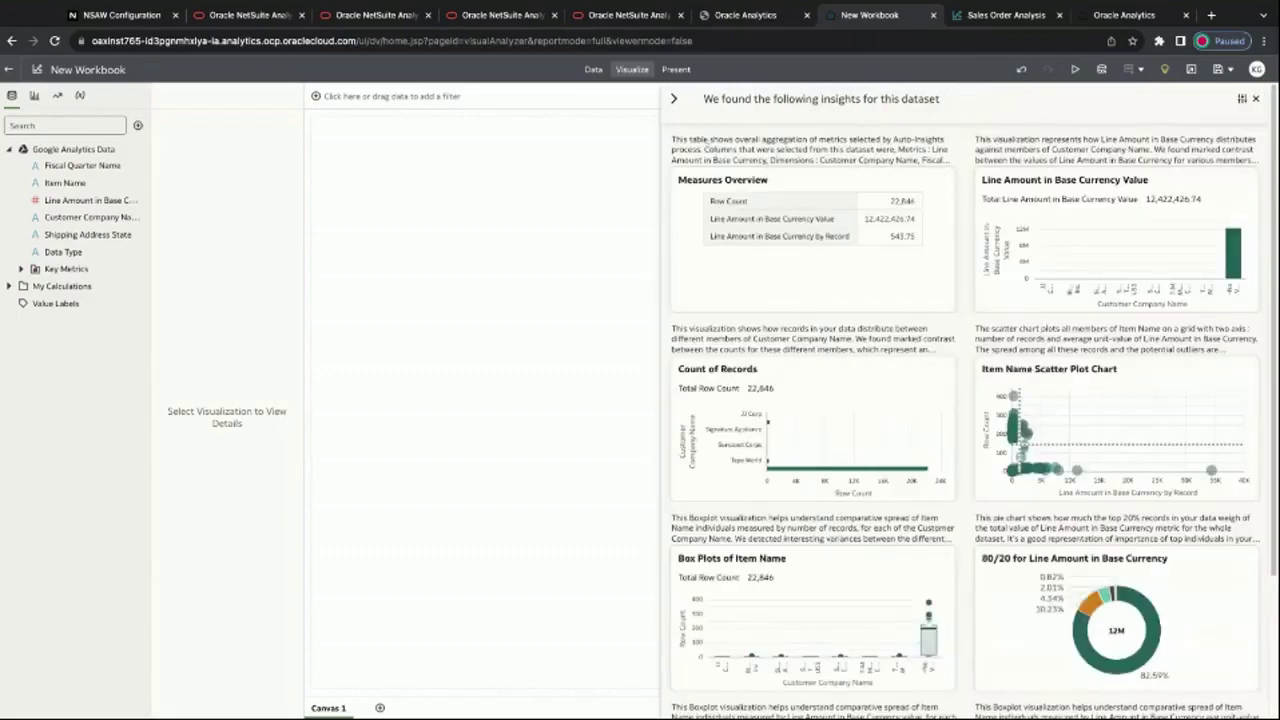
left_click_drag(708, 140, 779, 150)
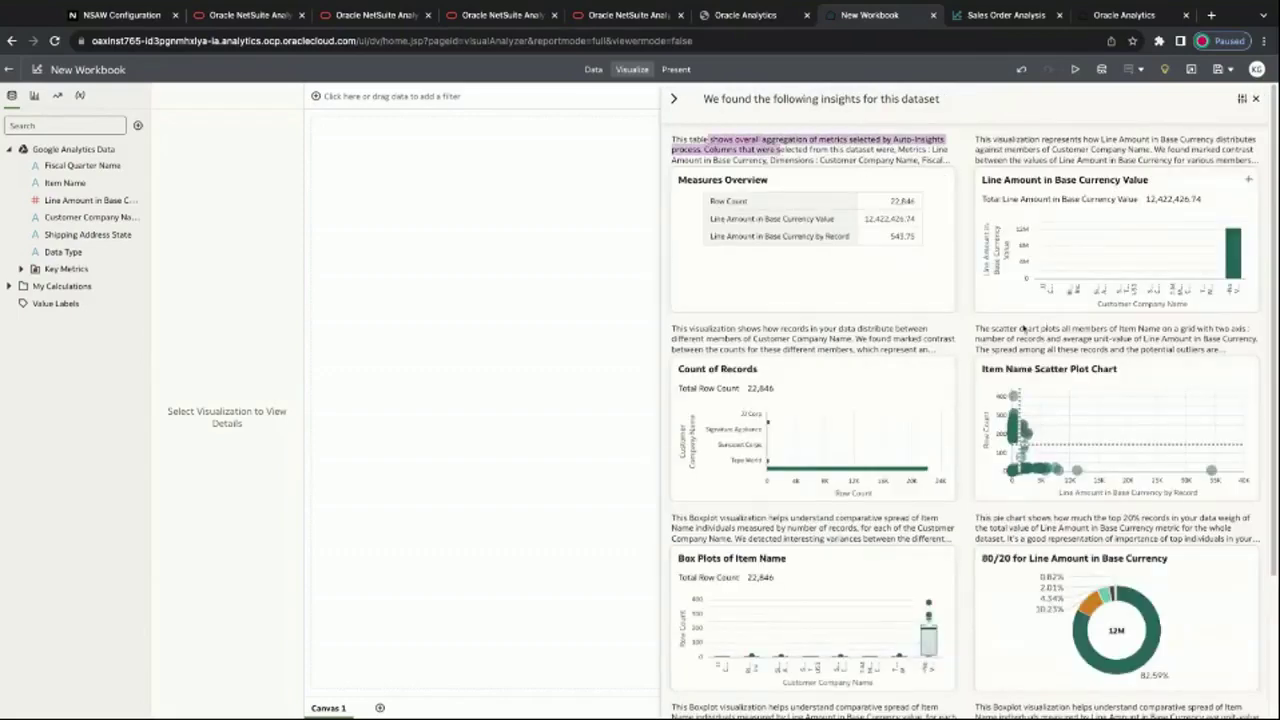
scroll(1165, 380, "down", 2)
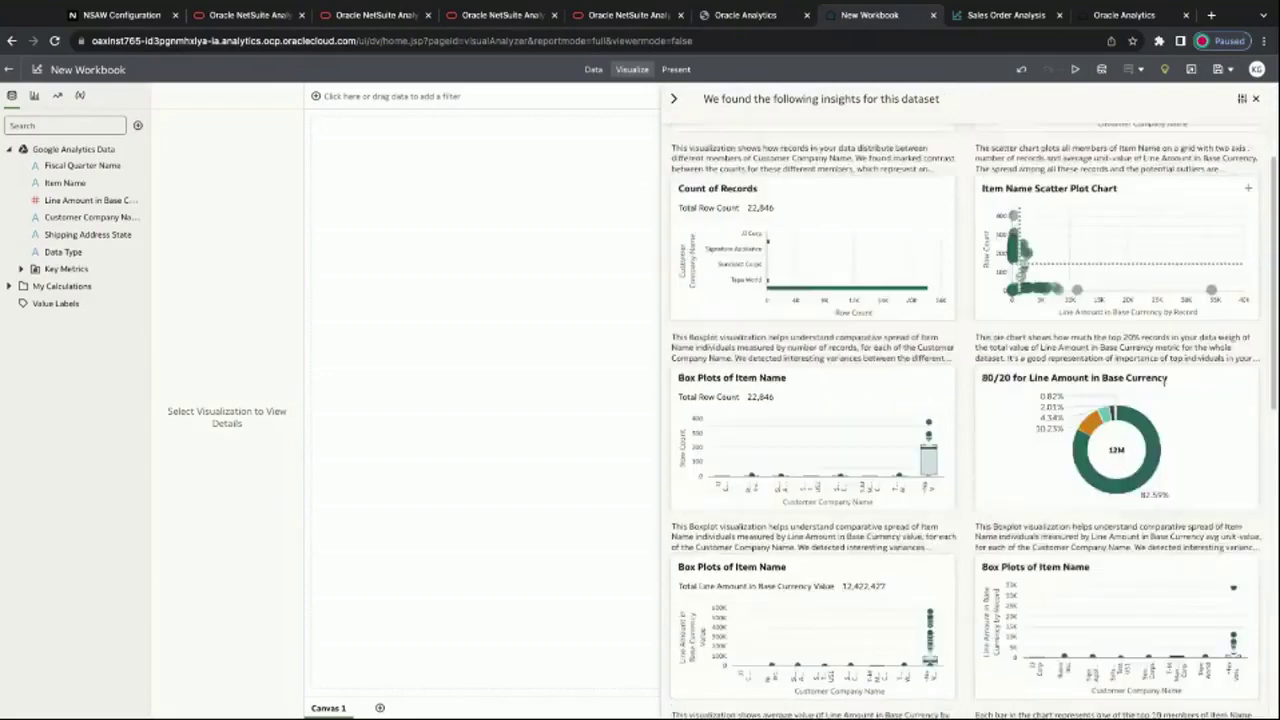
scroll(1165, 380, "down", 1)
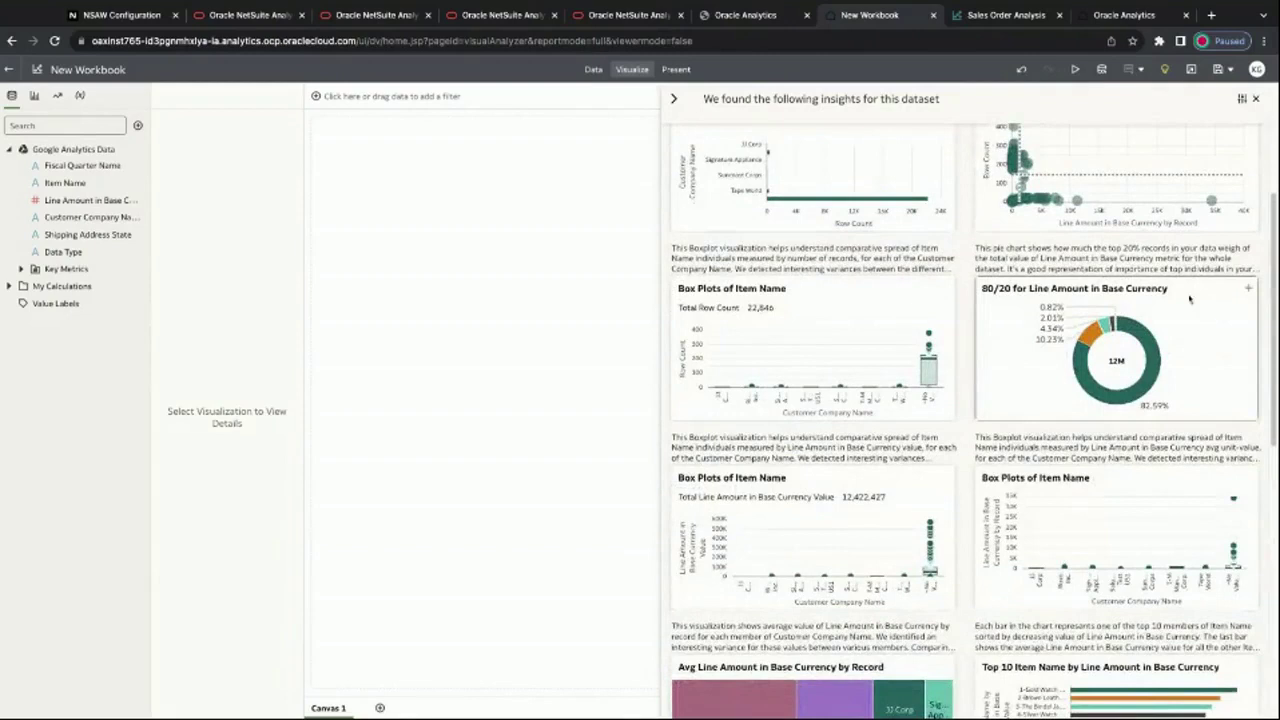
Step: Add the 80/20 Line Amount donut and the Top 10 Item Name chart to the canvas
mouse_move(1188, 347)
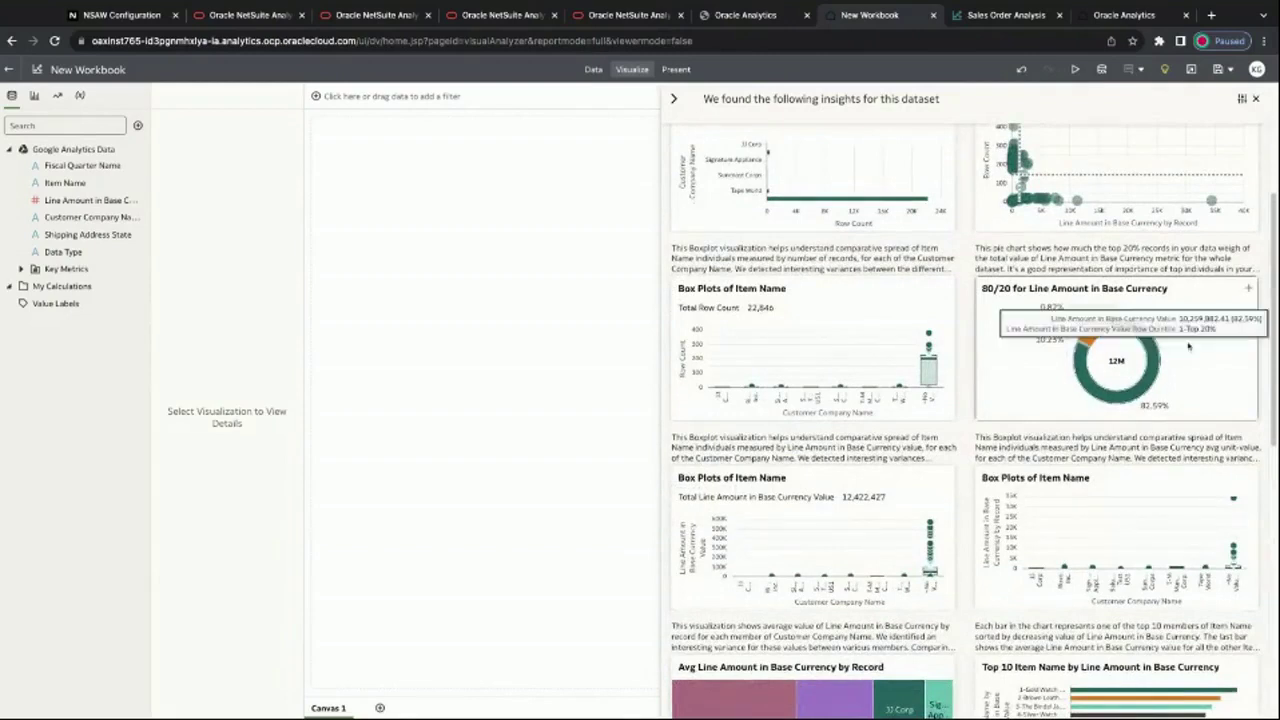
left_click(1248, 288)
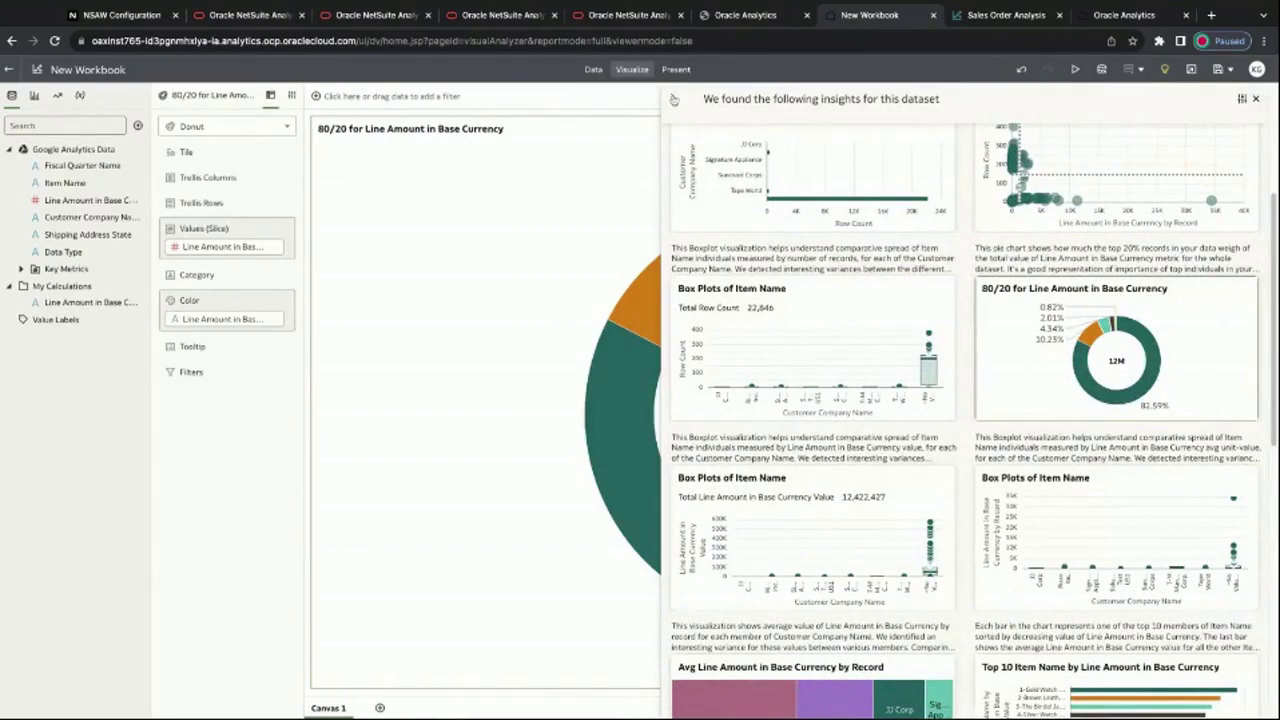
scroll(984, 303, "down", 2)
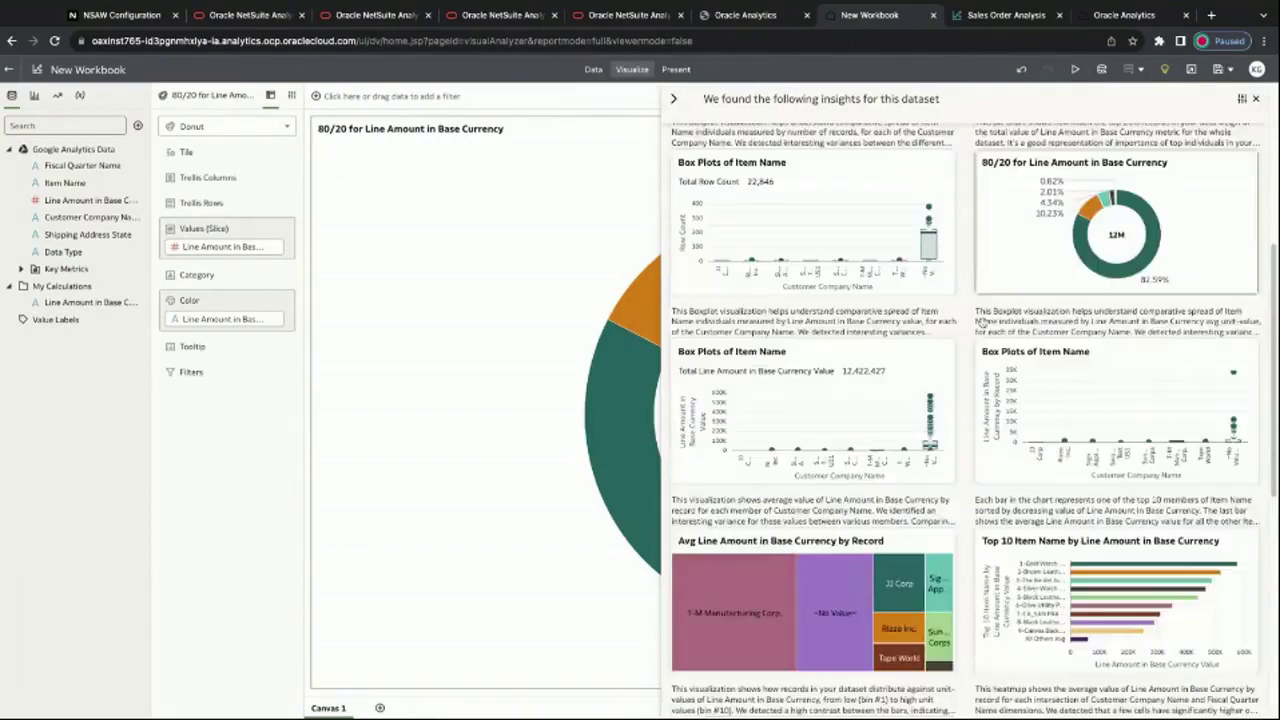
scroll(984, 325, "down", 2)
scroll(980, 323, "down", 1)
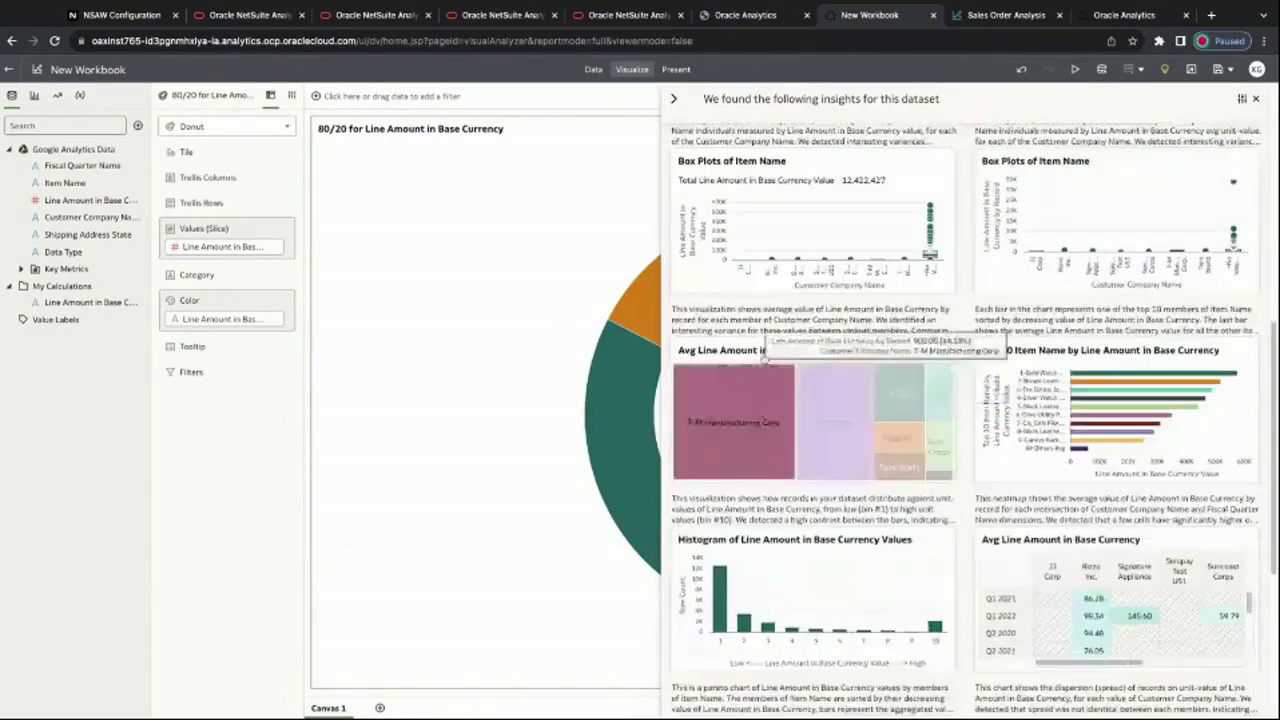
left_click(1086, 352)
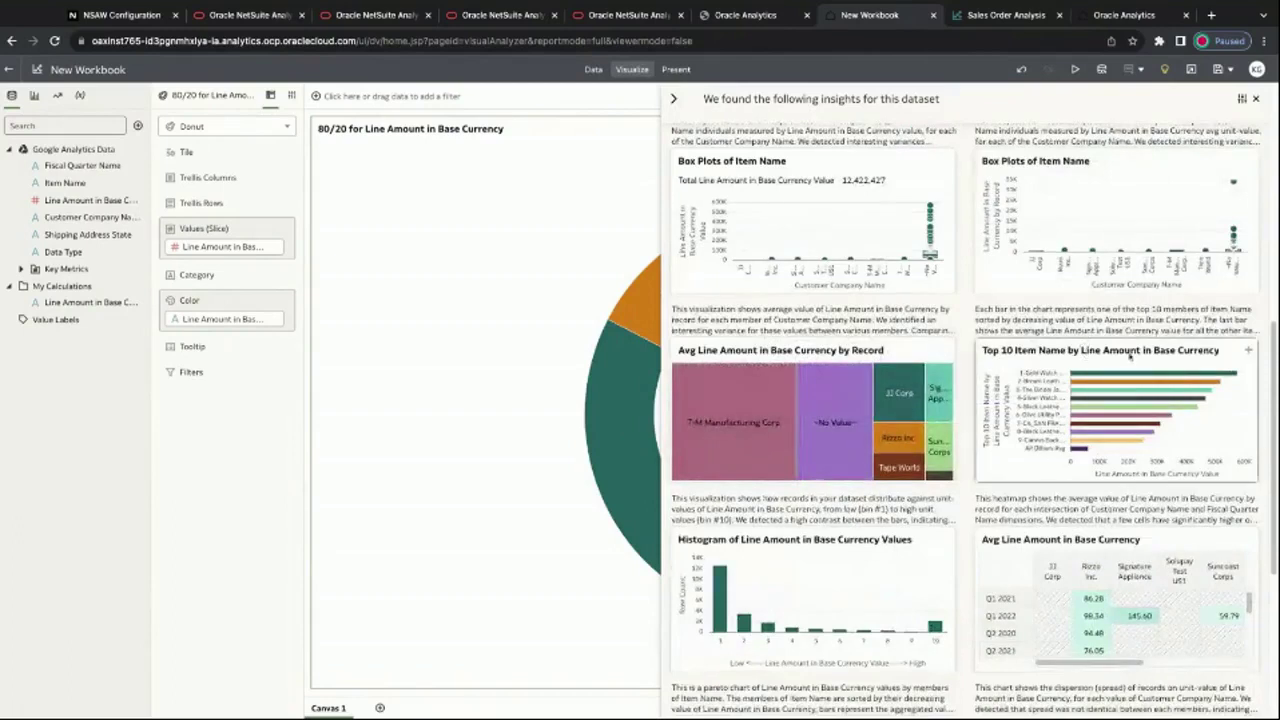
left_click_drag(642, 241, 364, 207)
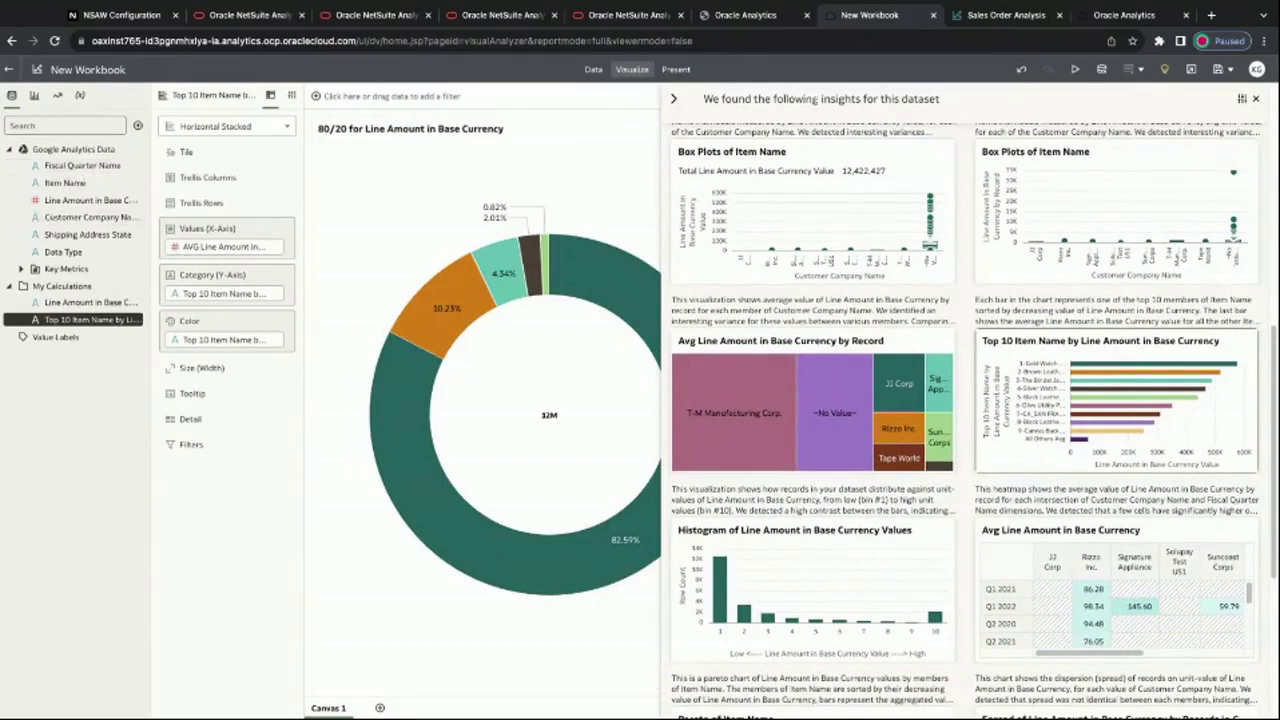
Step: Collapse the insights panel and open then dismiss the bar chart's filter options
left_click(674, 100)
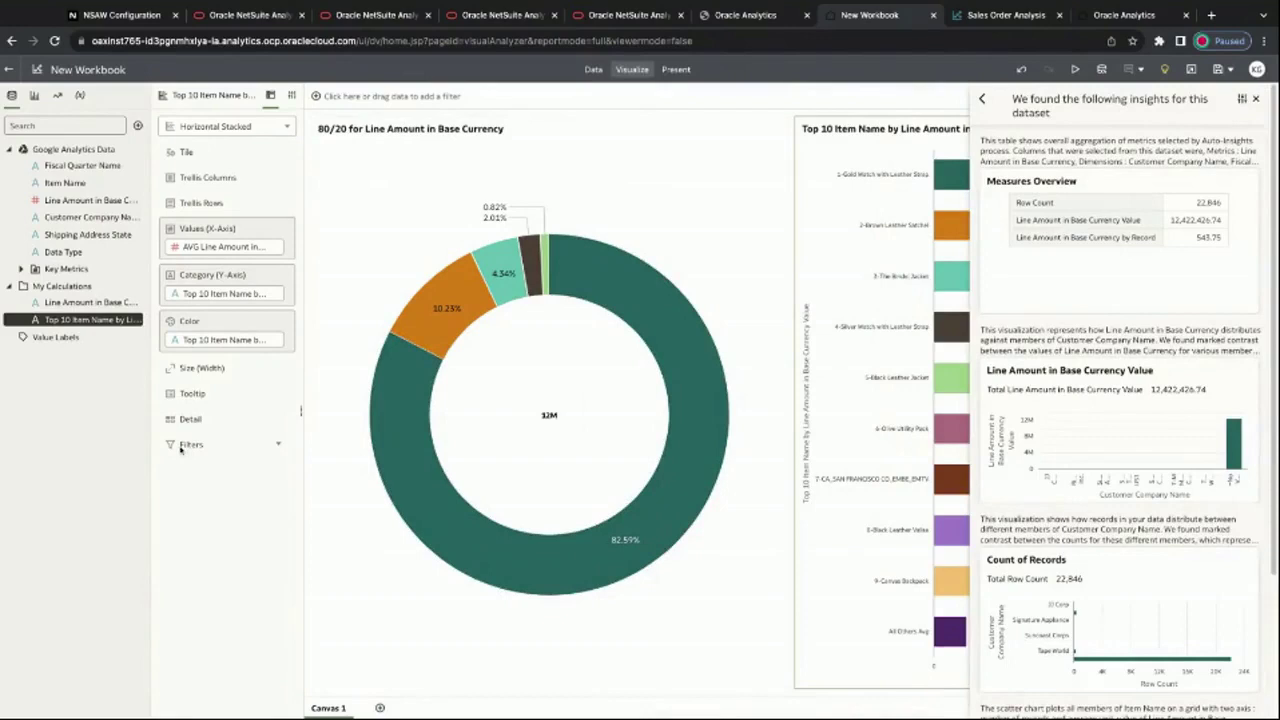
left_click(278, 444)
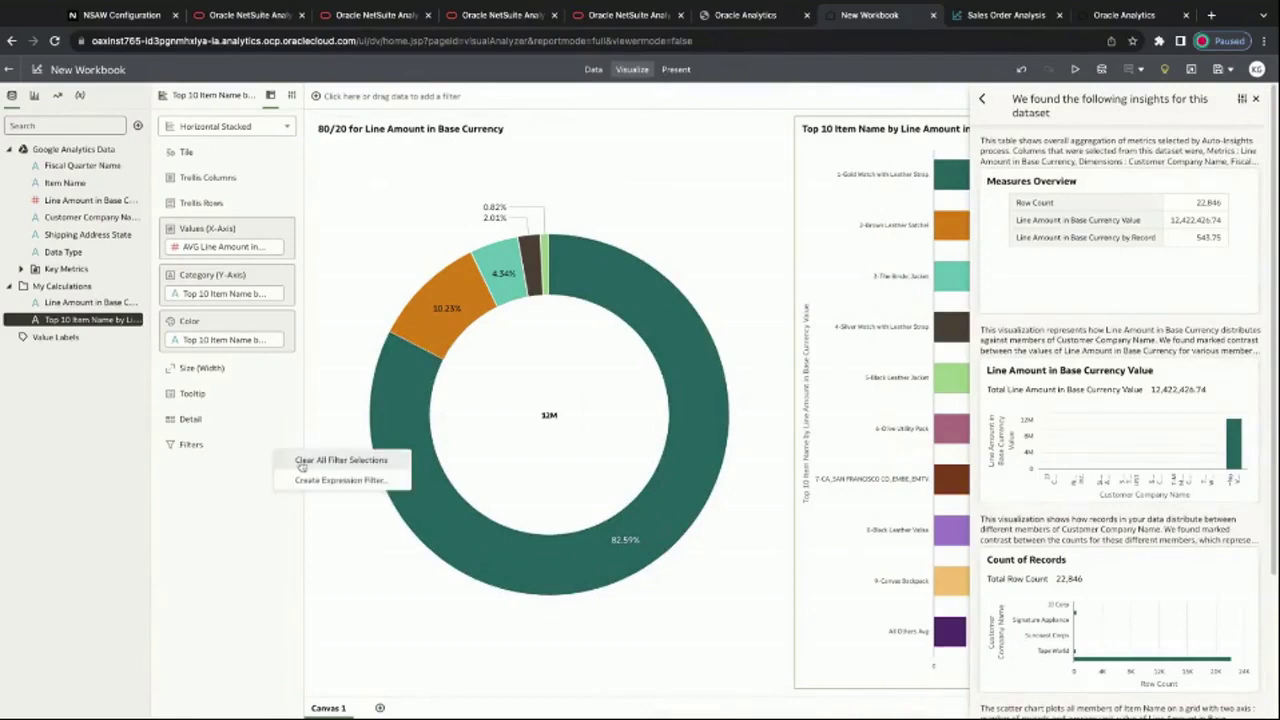
left_click(210, 498)
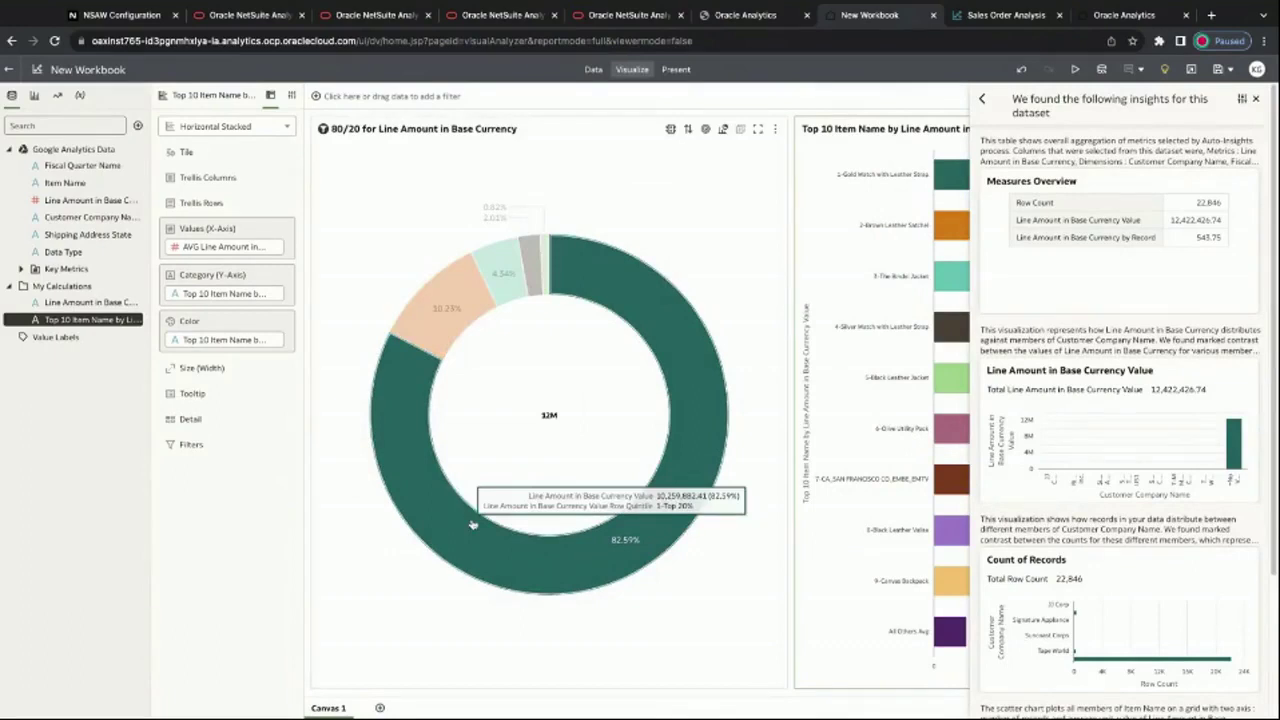